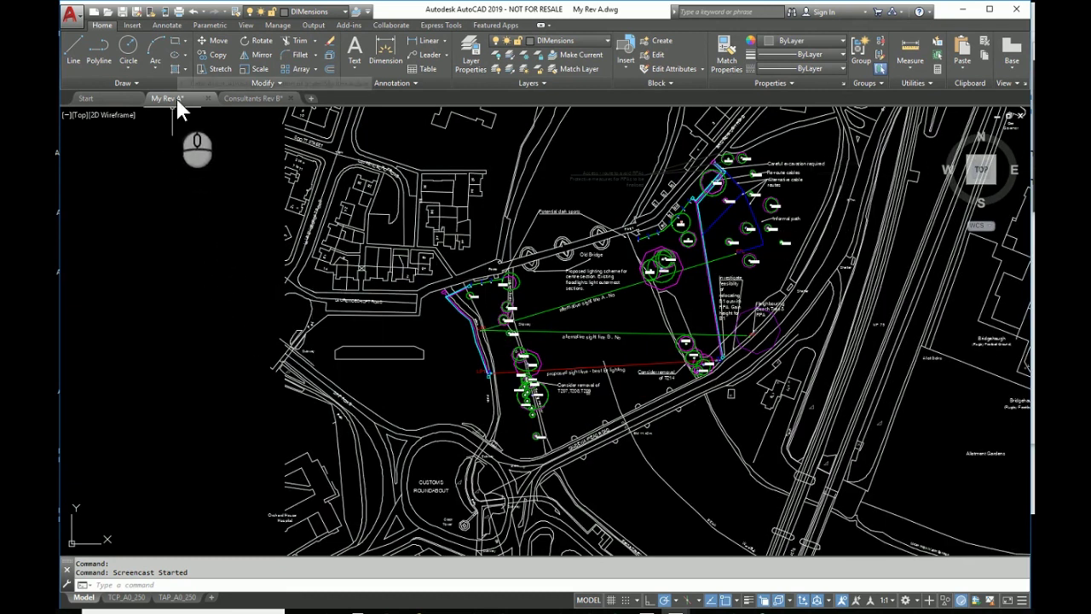
# View the Old Bridge equipment area in Consultants Rev B, then return to My Rev A
pyautogui.click(262, 99)
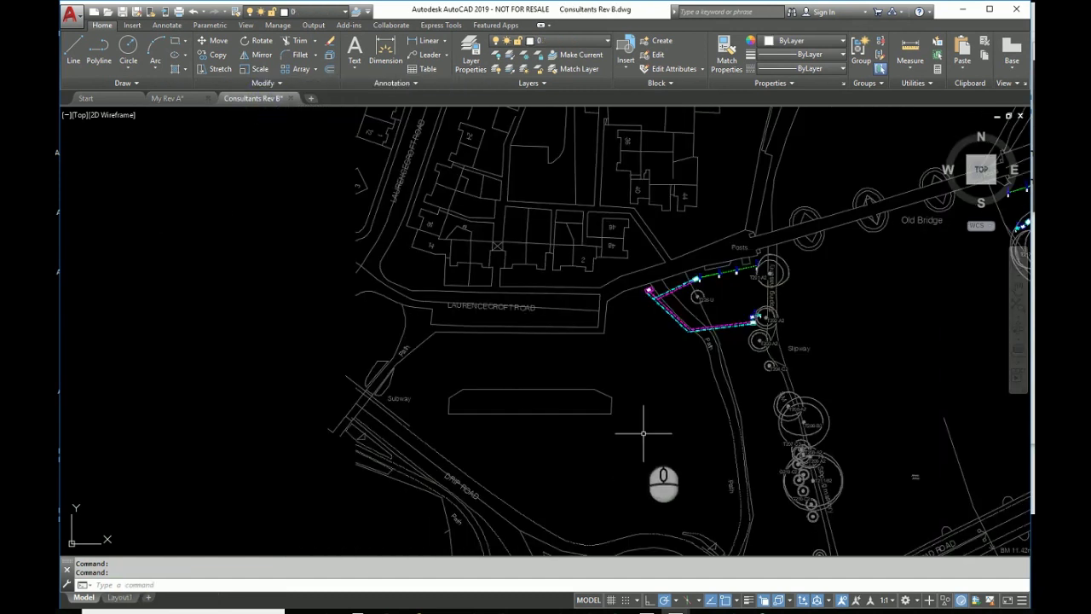
pyautogui.moveTo(867, 386)
pyautogui.mouseDown(button='middle')
pyautogui.moveTo(586, 401)
pyautogui.moveTo(528, 499)
pyautogui.mouseUp(button='middle')
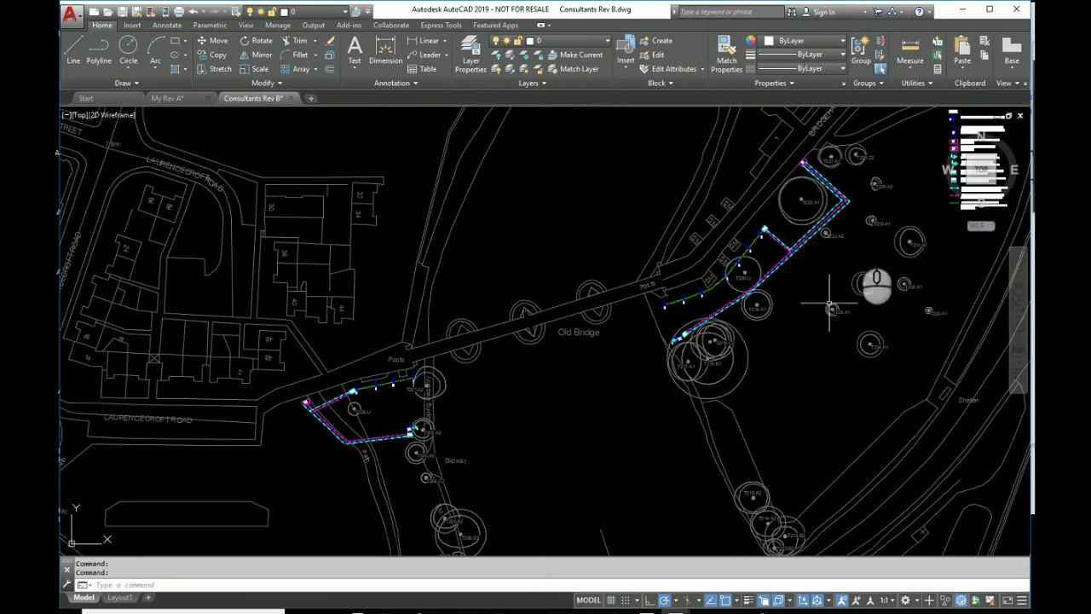
pyautogui.moveTo(810, 230)
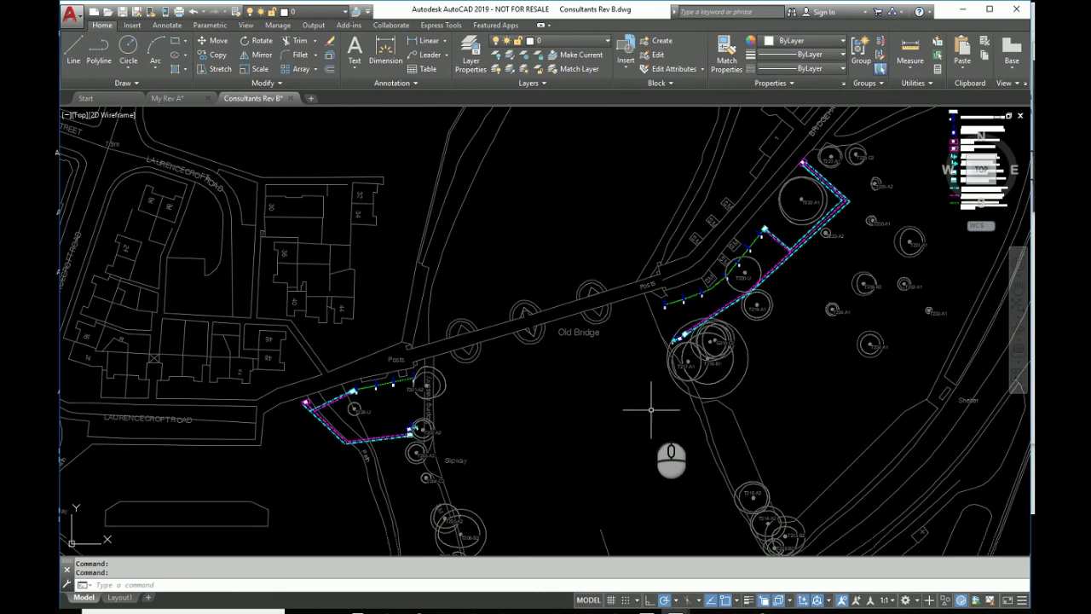
pyautogui.click(174, 98)
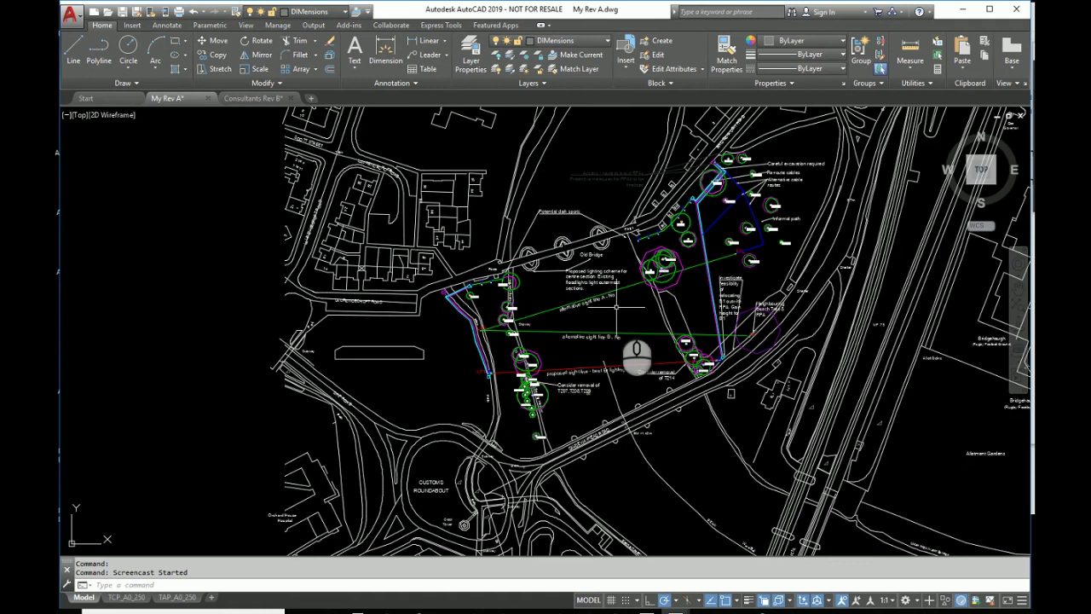
# Open the layer list with LA and select the FES_621_Power_Parts Equipment layer for renaming
pyautogui.rightClick(615, 308)
pyautogui.press('Escape')
pyautogui.write('LA')
pyautogui.press('Return')
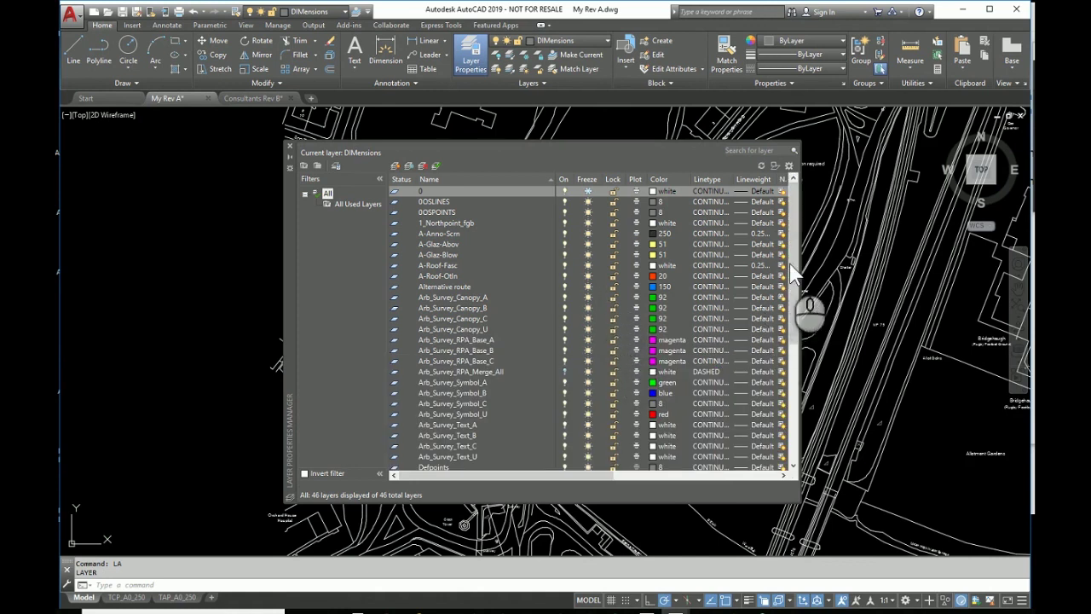
pyautogui.moveTo(793, 273); pyautogui.dragTo(798, 389)
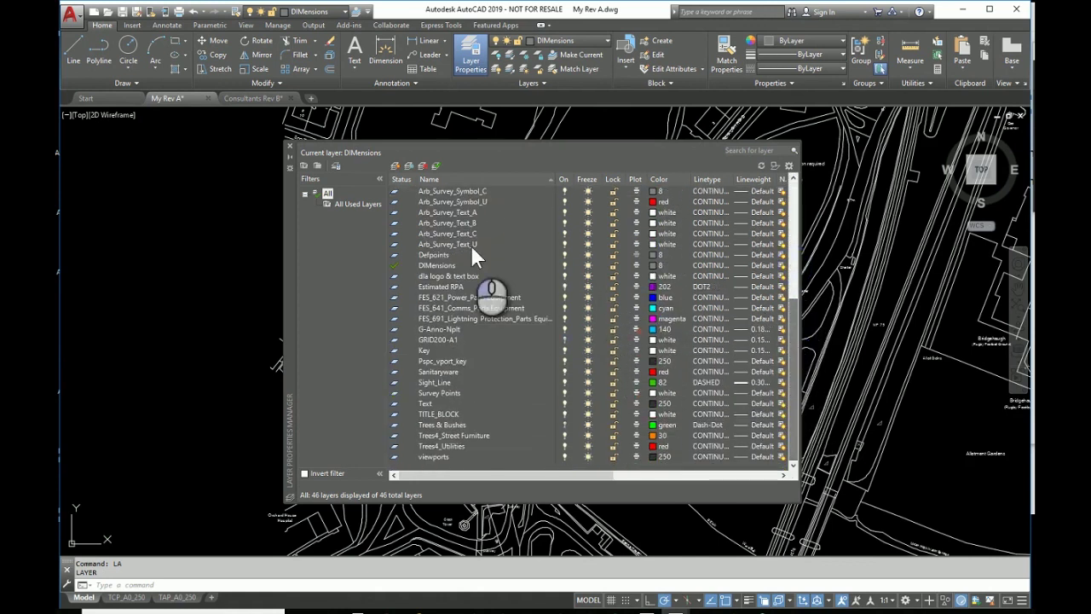
pyautogui.click(434, 298)
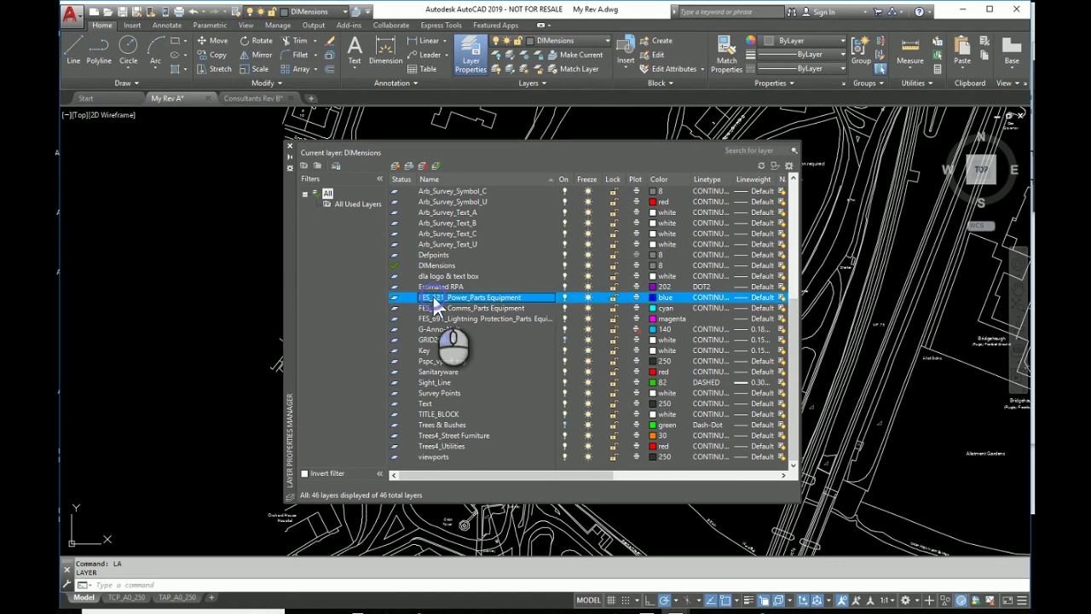
pyautogui.click(529, 295)
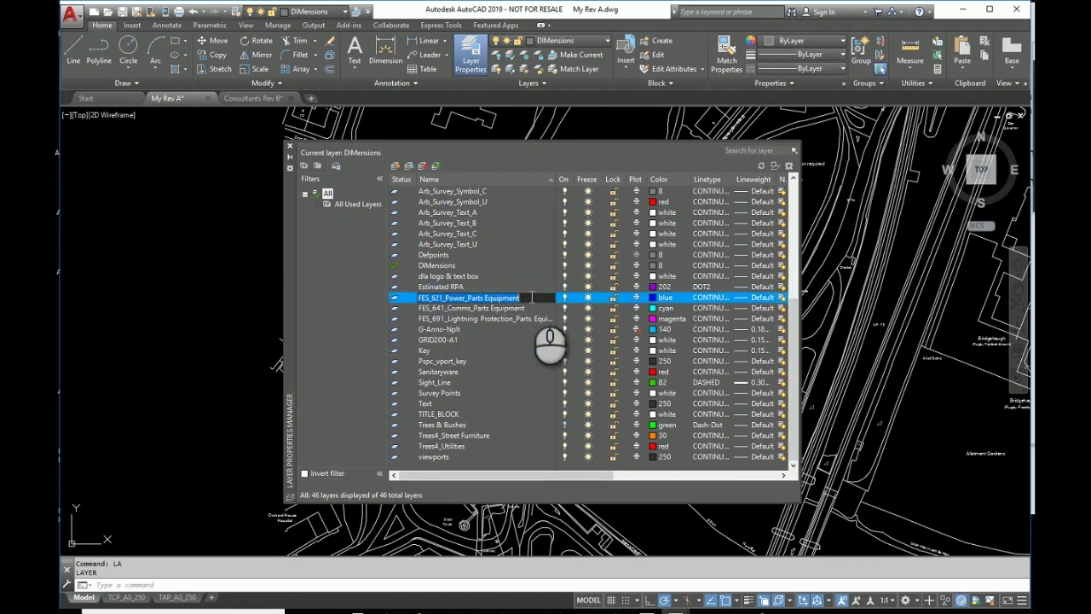
pyautogui.press('BackSpace')
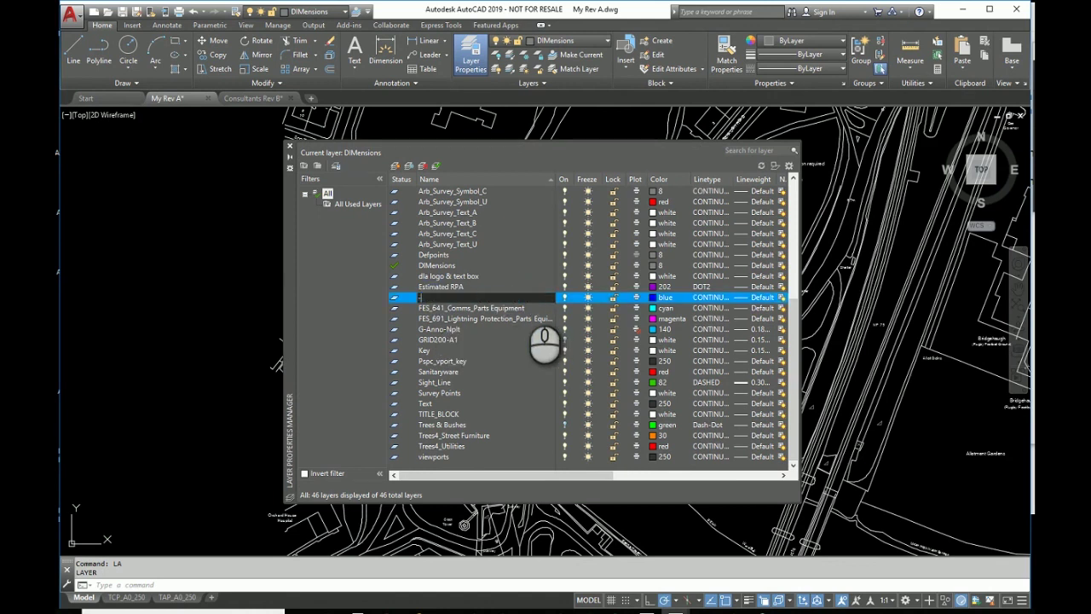
pyautogui.press('Escape')
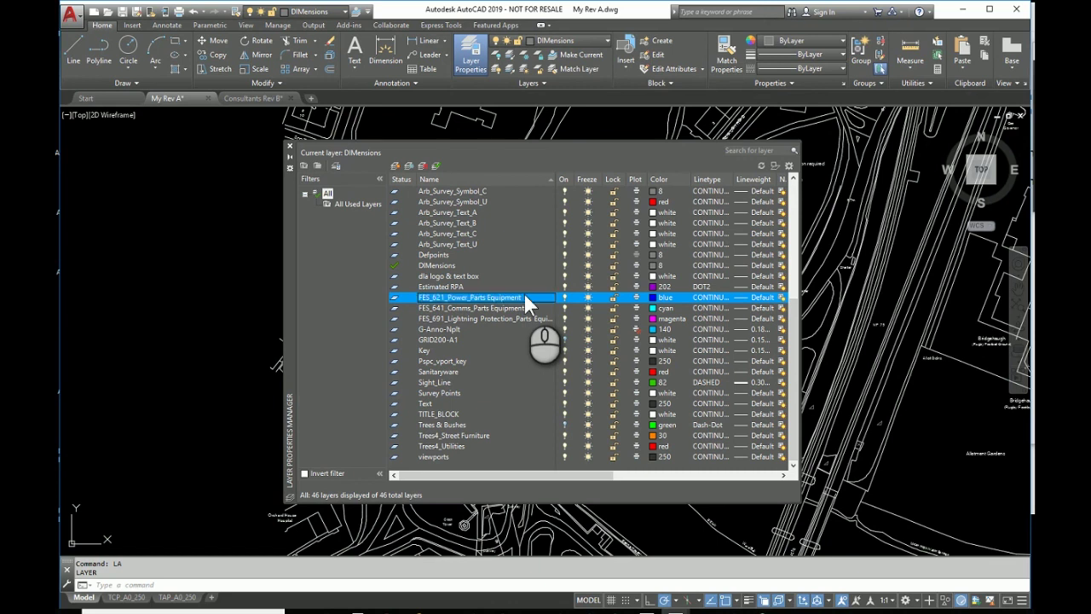
# Append ' - Existing' to the FES_621_Power_Parts Equipment layer name
pyautogui.click(524, 296)
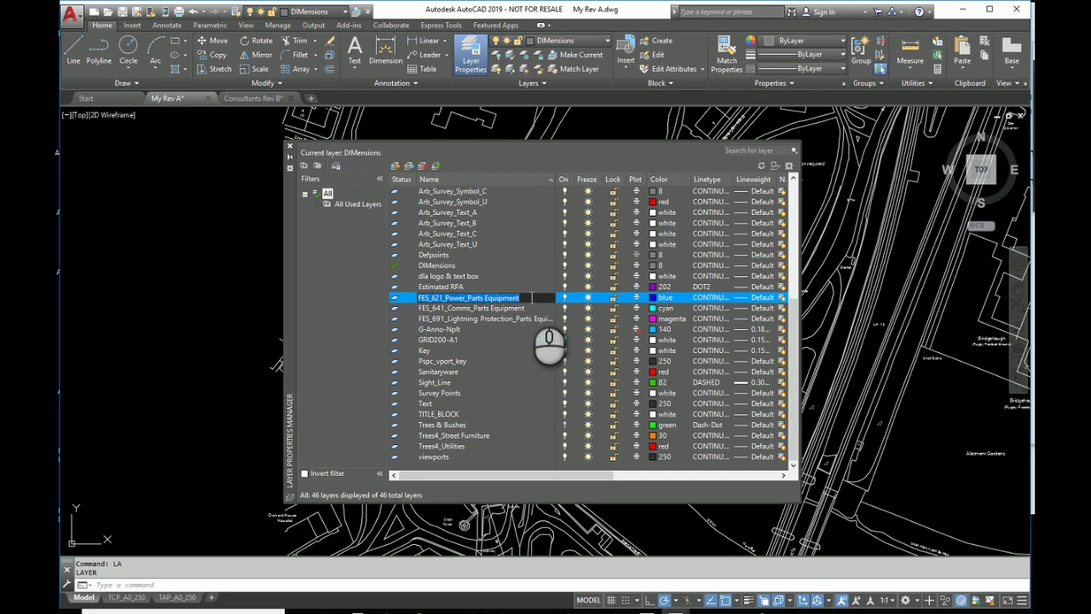
pyautogui.click(533, 297)
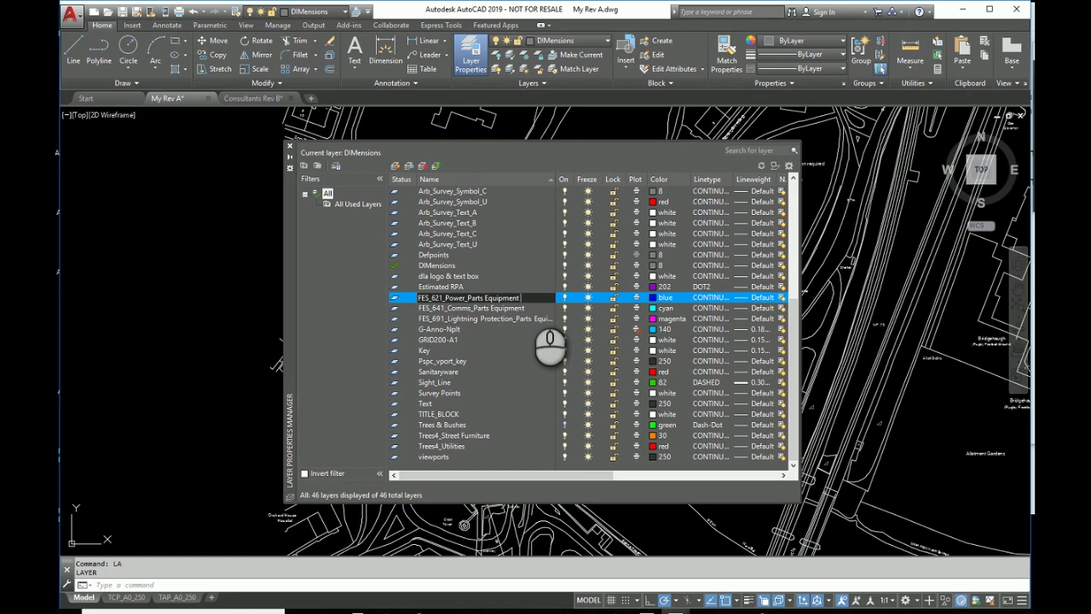
pyautogui.write('- Existing')
pyautogui.hotkey('shift', 'Left')
pyautogui.hotkey('shift', 'Left')
pyautogui.hotkey('shift', 'Left')
pyautogui.hotkey('shift', 'Left')
pyautogui.hotkey('shift', 'Left')
pyautogui.hotkey('shift', 'Left')
pyautogui.hotkey('shift', 'Left')
pyautogui.hotkey('shift', 'Left')
pyautogui.hotkey('shift', 'Left')
pyautogui.hotkey('shift', 'Left')
pyautogui.hotkey('ctrl', 'c')
pyautogui.press('Return')
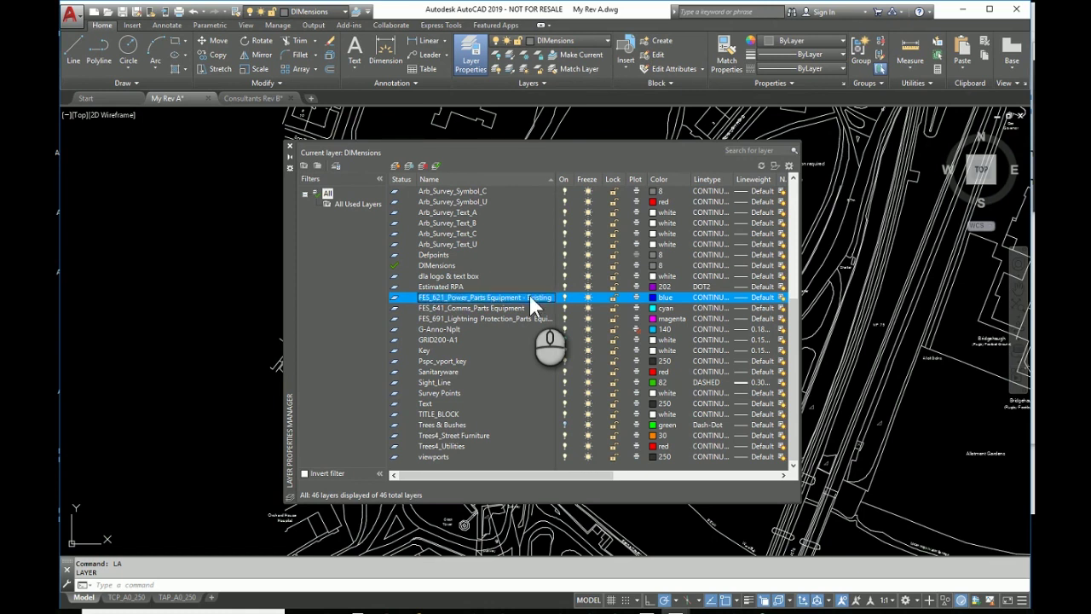
# Append ' - Existing' to the FES_641_Comms_Parts Equipment layer name
pyautogui.click(517, 309)
pyautogui.click(517, 307)
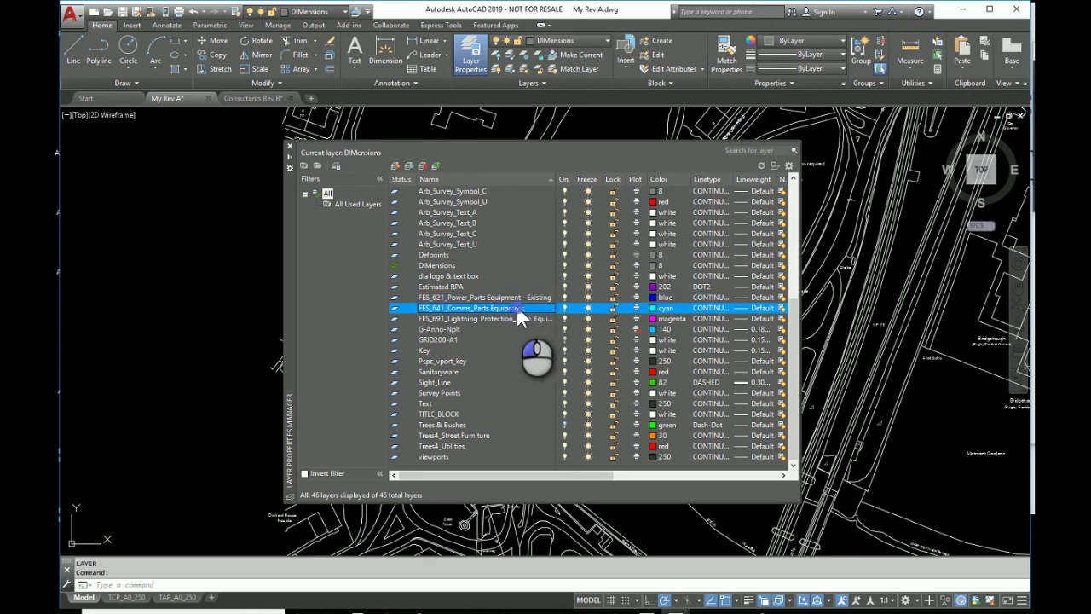
pyautogui.click(532, 308)
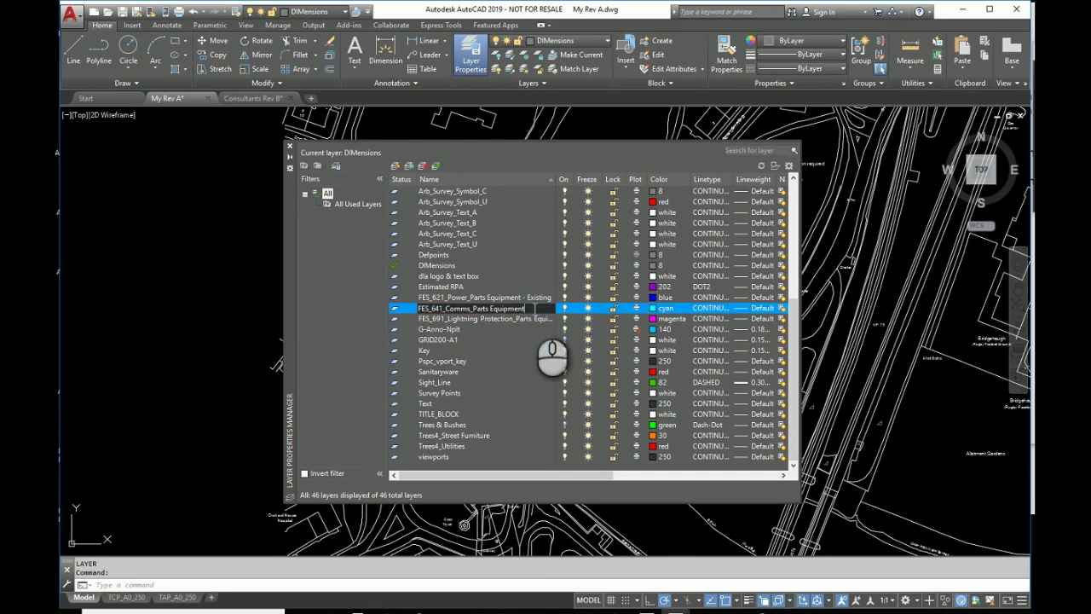
pyautogui.hotkey('ctrl', 'v')
pyautogui.click(525, 318)
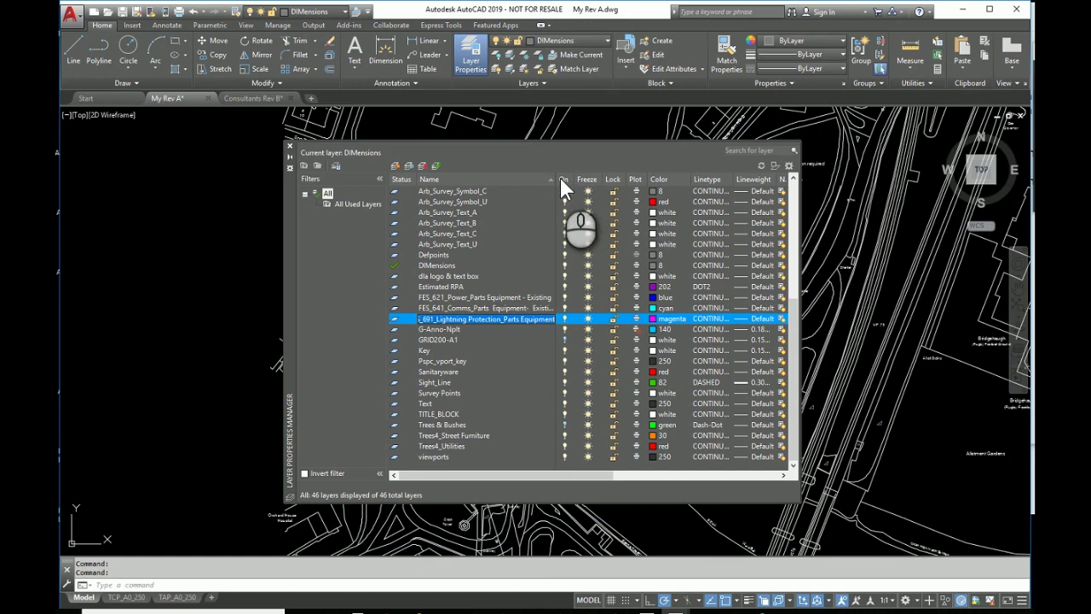
# Widen the name column and append ' - Existing' to the FES_691_Lightning Protection layer name
pyautogui.moveTo(557, 180); pyautogui.dragTo(600, 183)
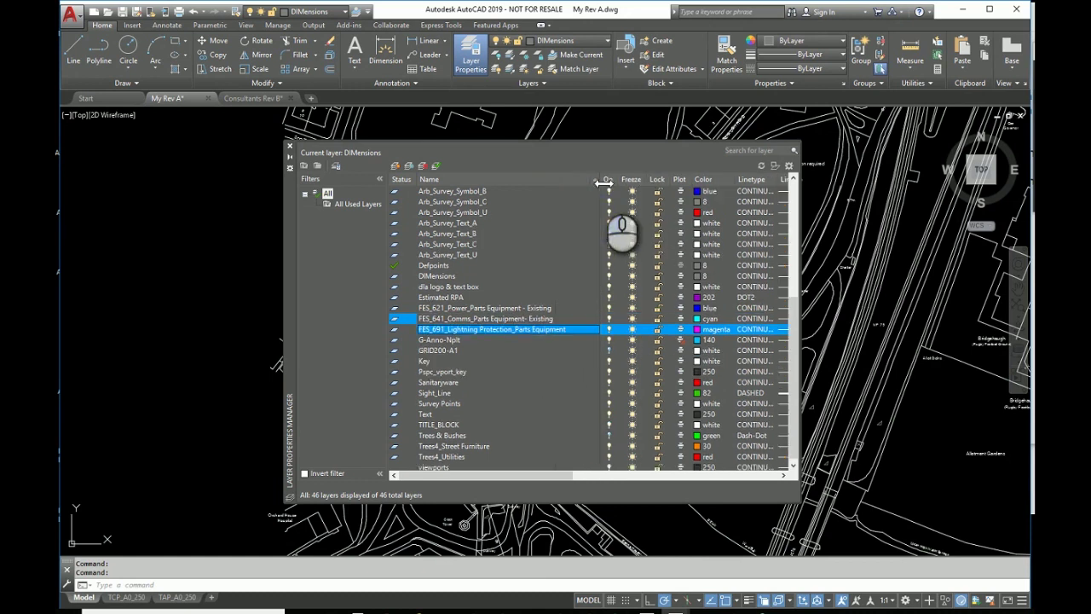
pyautogui.click(561, 330)
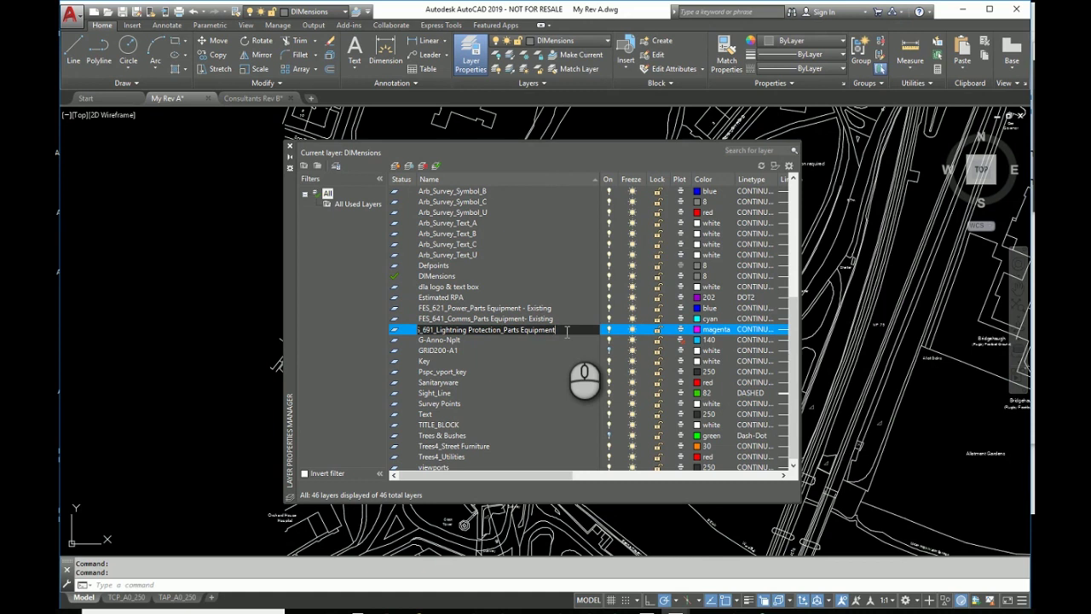
pyautogui.write('- Existing')
pyautogui.press('Return')
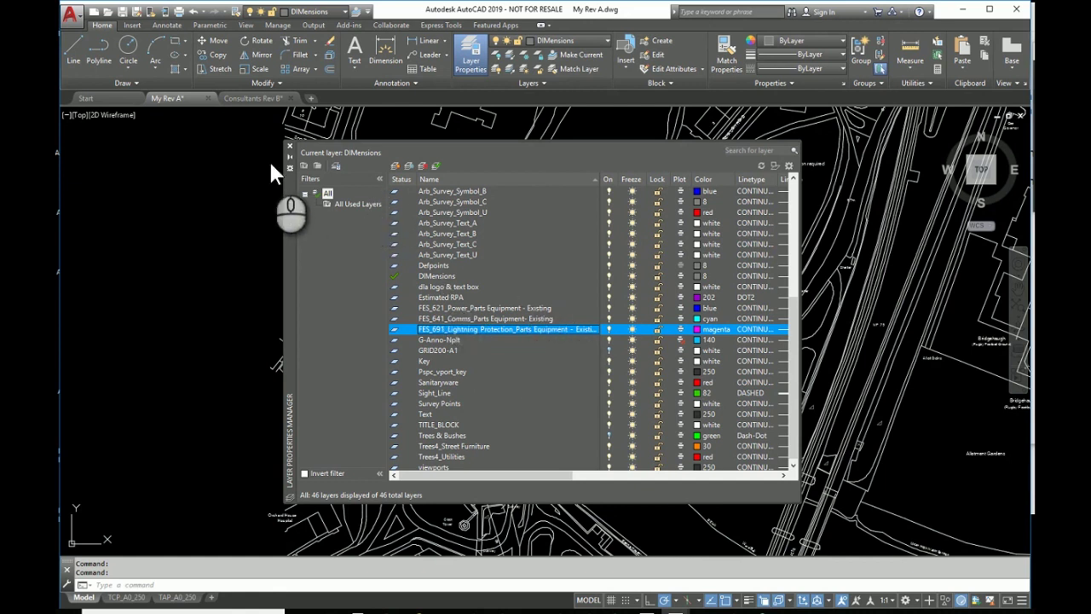
# In Consultants Rev B, Quick Select the 16 objects on layer FES_621_Power_Parts Equipment
pyautogui.click(290, 146)
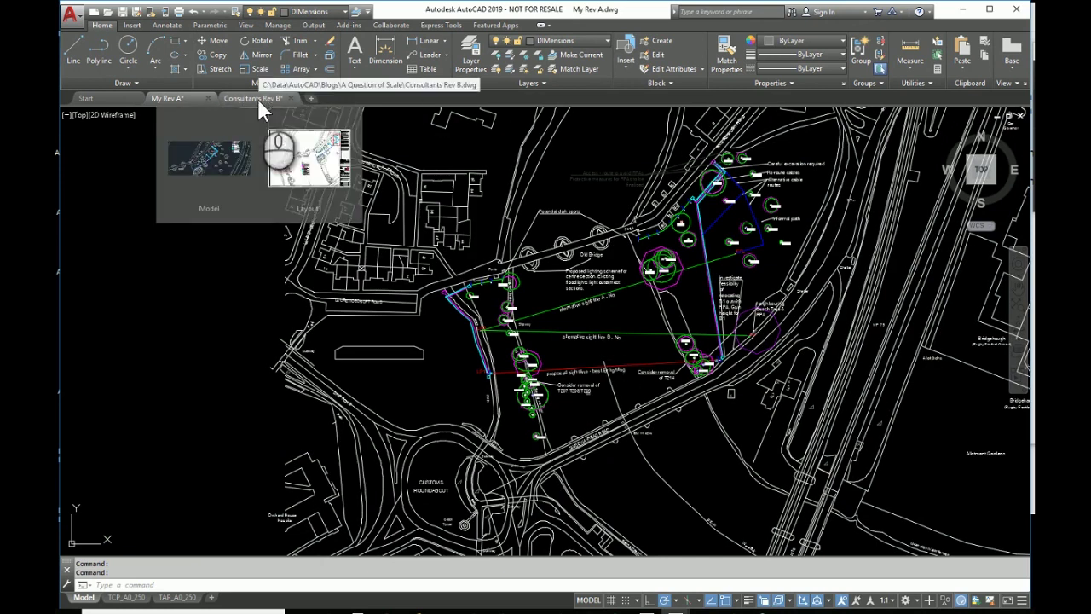
pyautogui.click(257, 98)
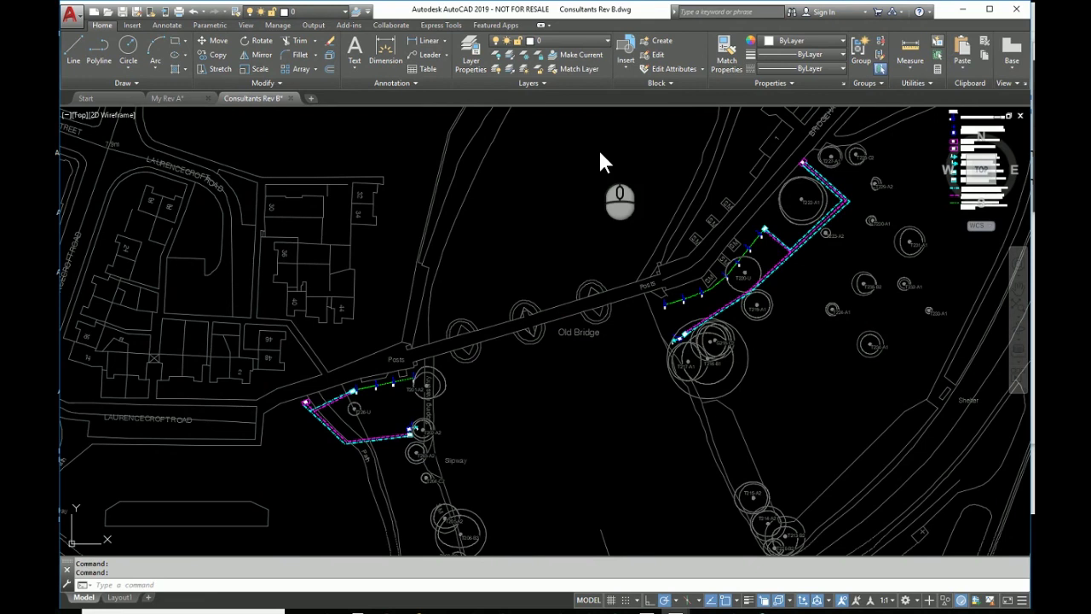
pyautogui.click(388, 219)
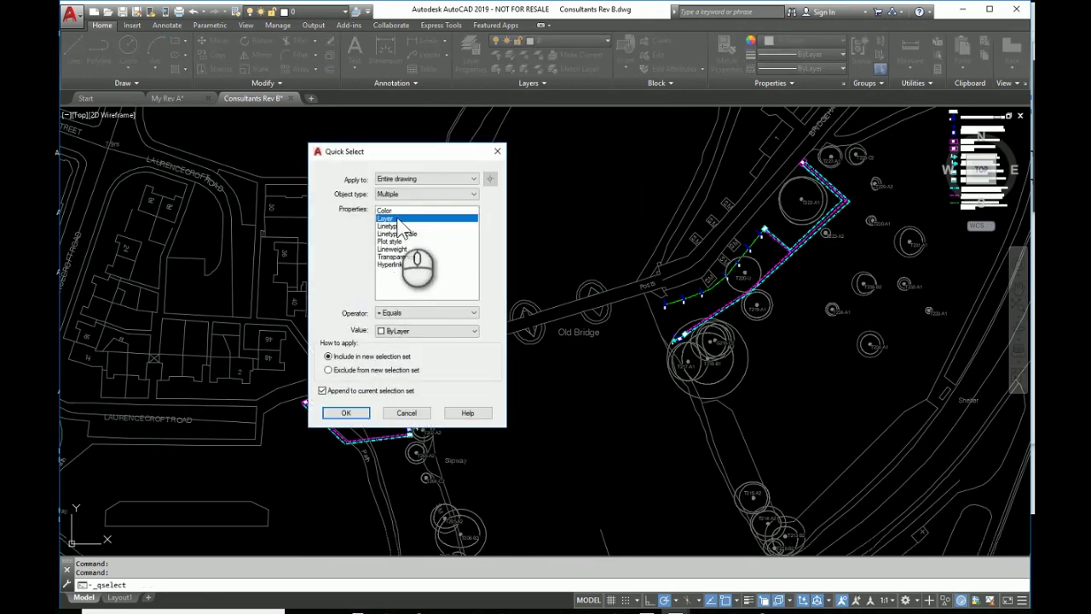
pyautogui.click(473, 332)
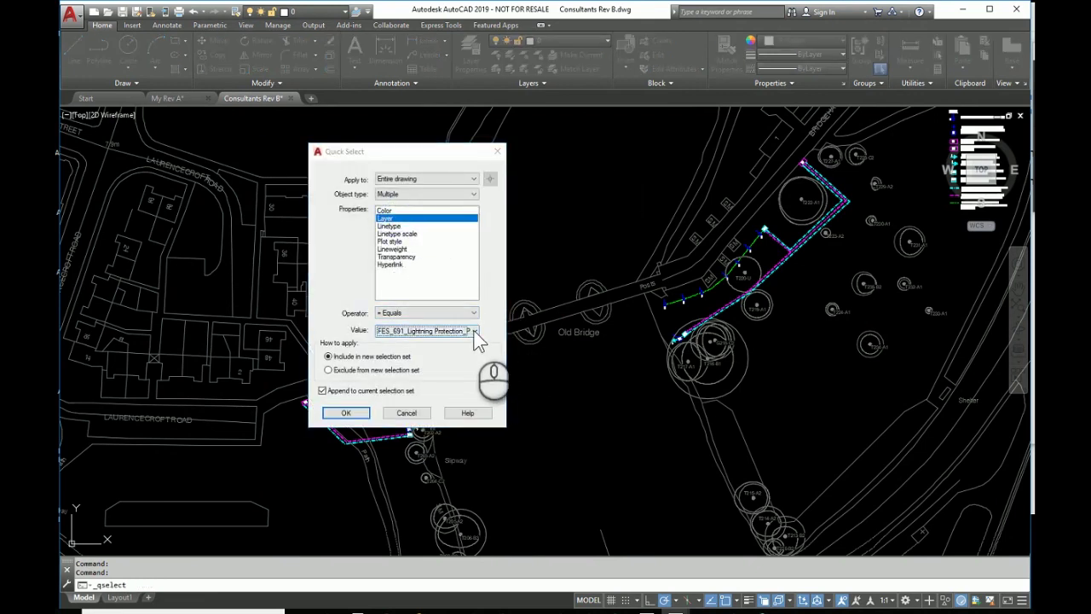
pyautogui.click(415, 355)
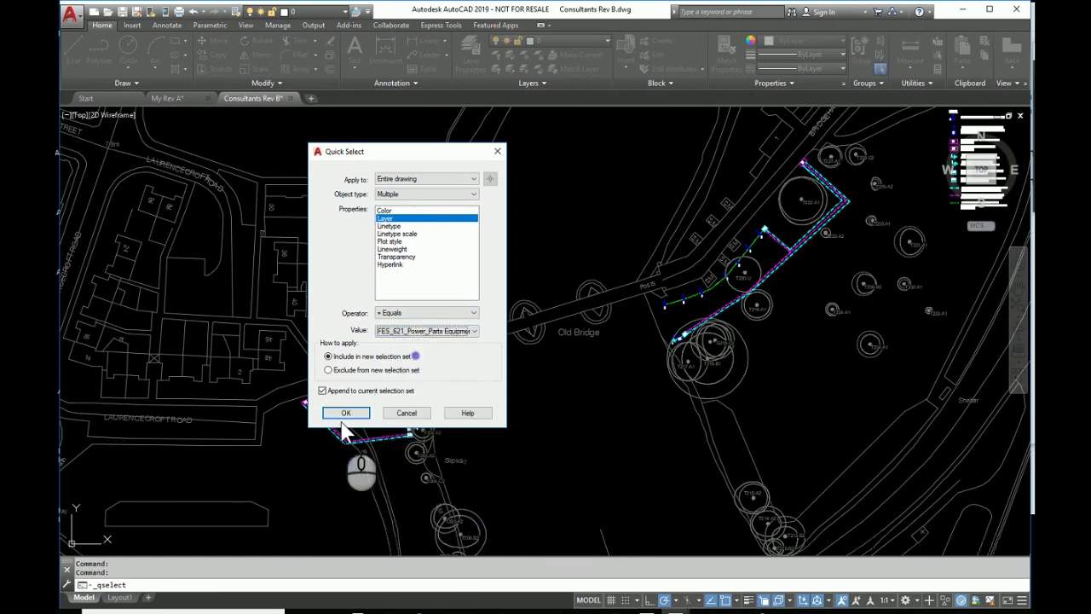
pyautogui.click(342, 414)
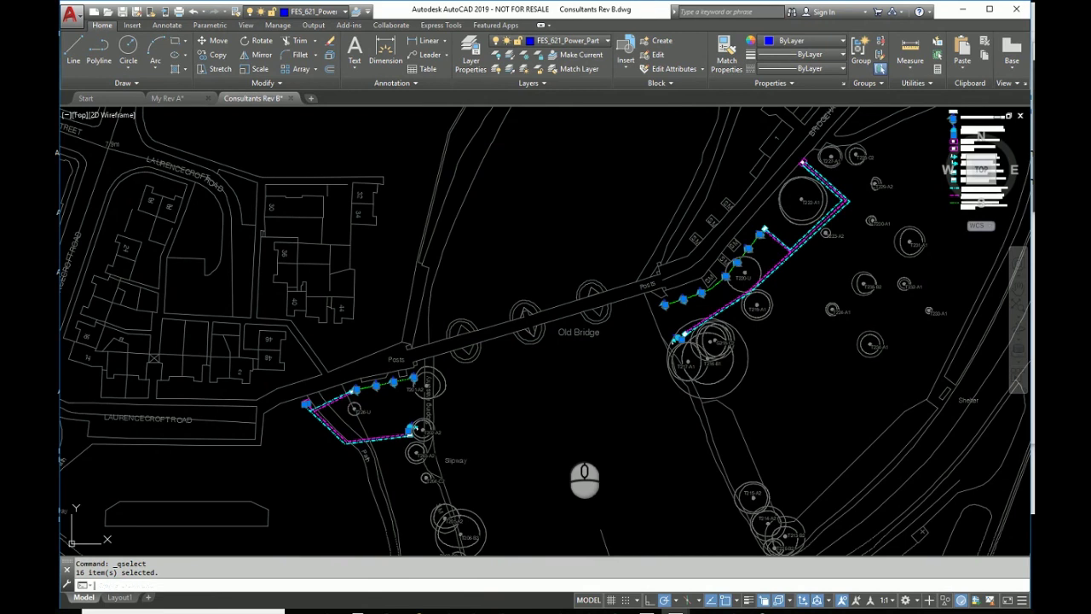
# Append all objects on layer FES_641_Comms_Parts Equipment to the selection
pyautogui.press('Return')
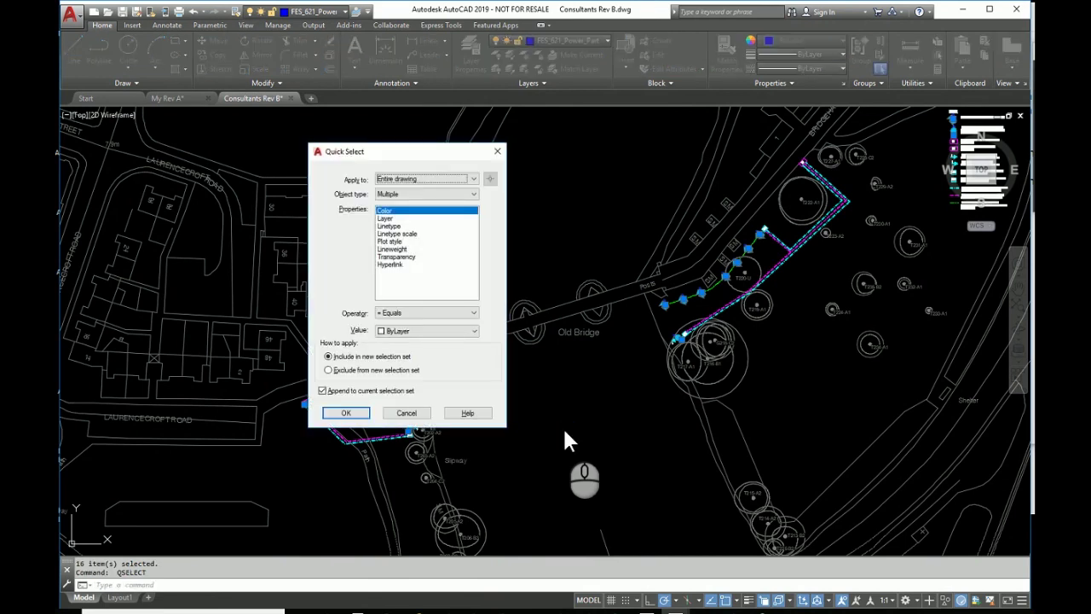
pyautogui.click(381, 219)
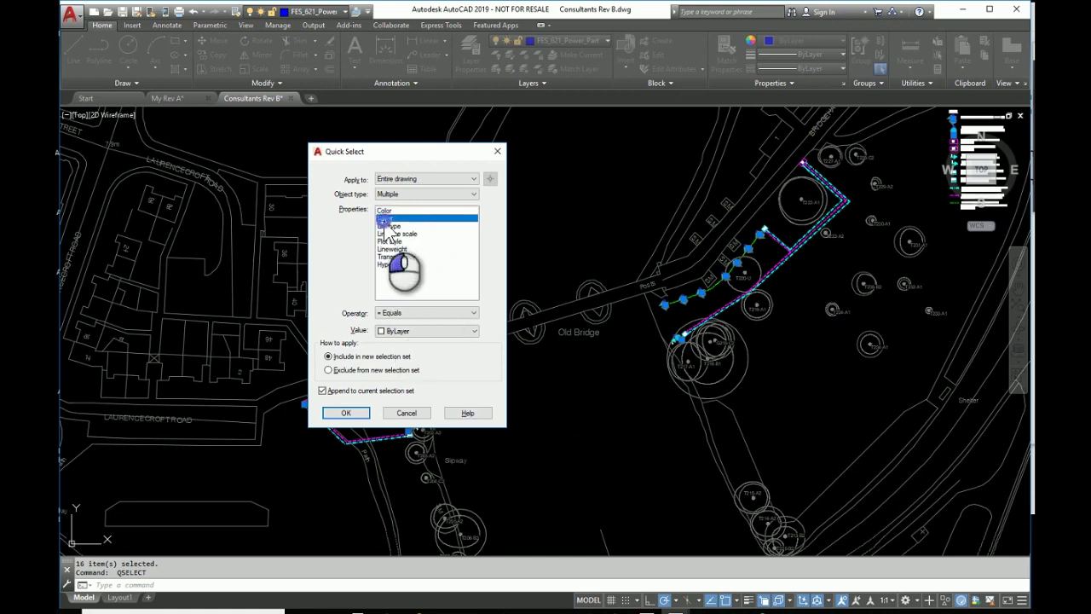
pyautogui.click(474, 333)
pyautogui.click(406, 366)
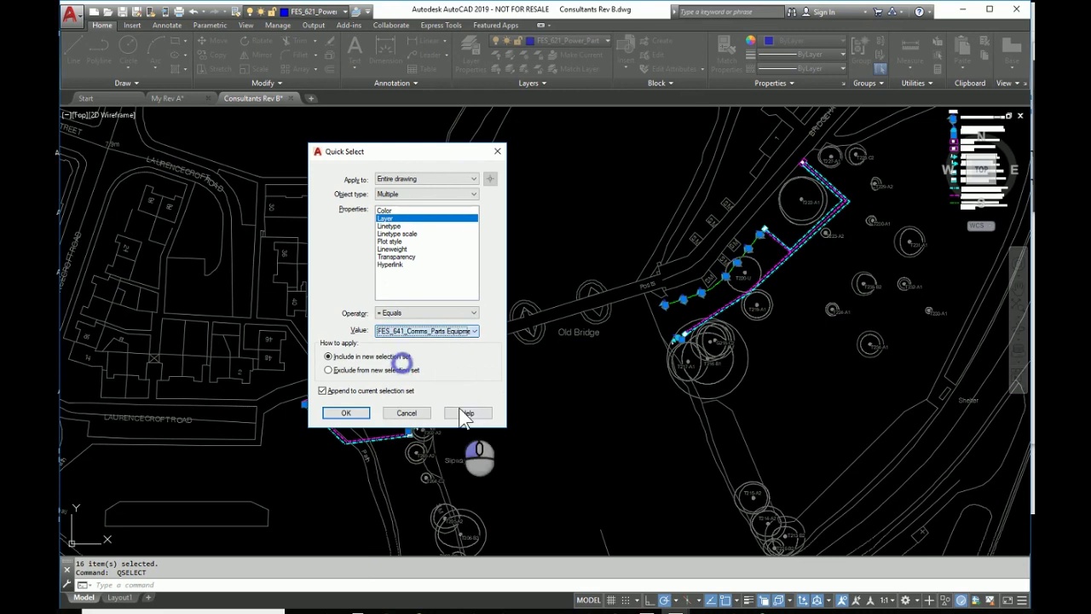
pyautogui.click(346, 413)
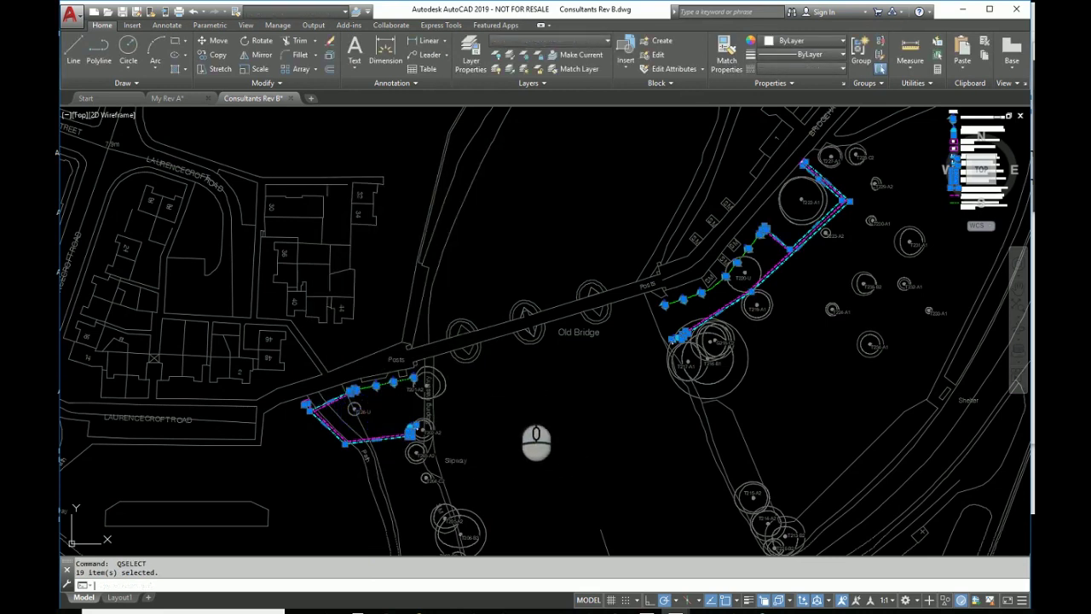
# Append all objects on the FES_691 Lightning Protection layer, bringing the selection to 24
pyautogui.rightClick(518, 394)
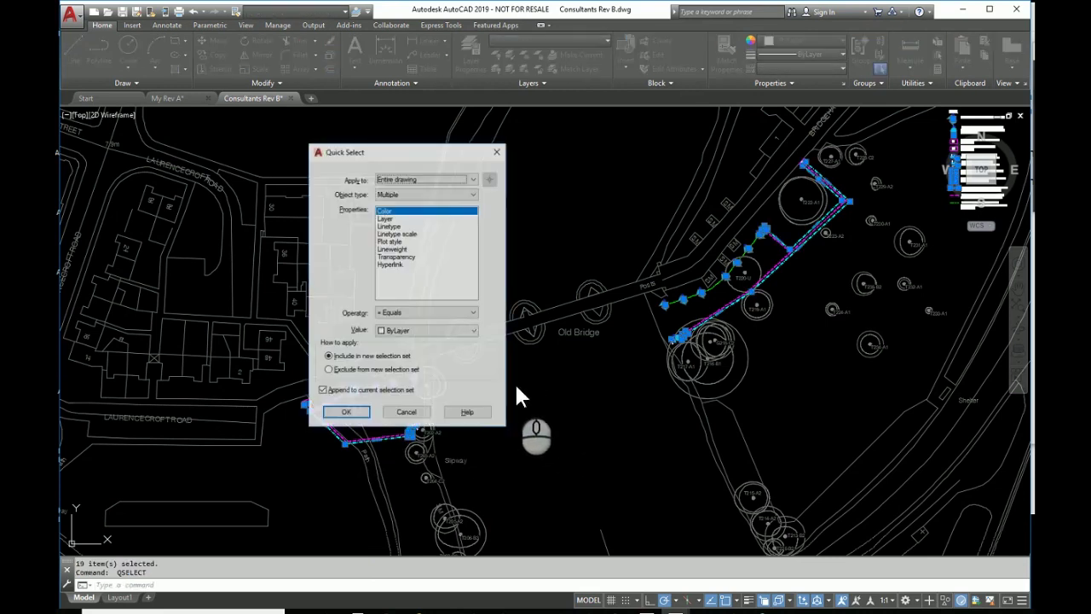
pyautogui.click(396, 219)
pyautogui.click(471, 331)
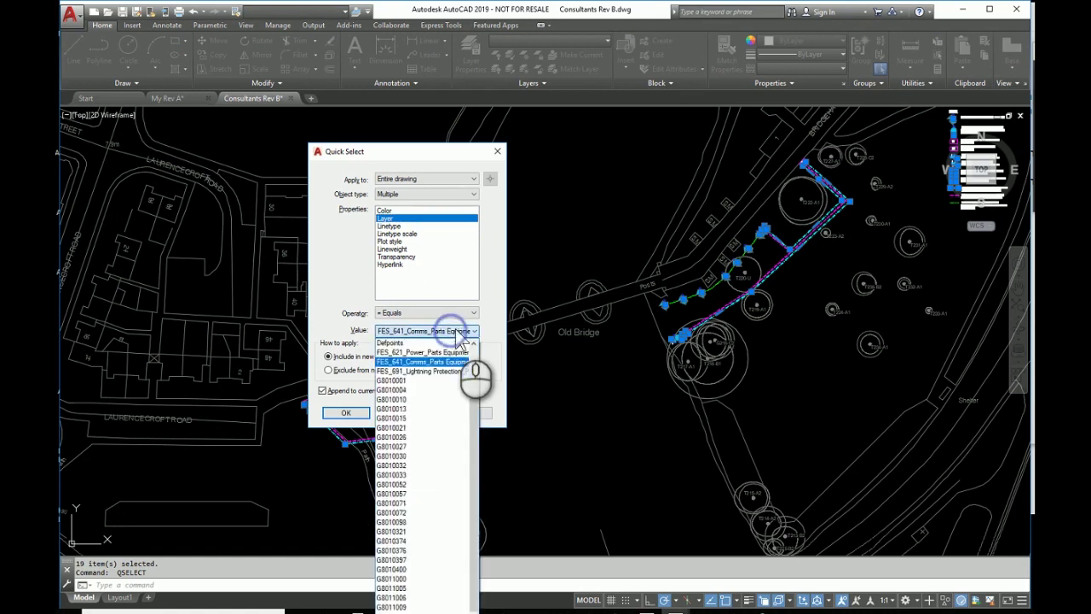
pyautogui.click(400, 368)
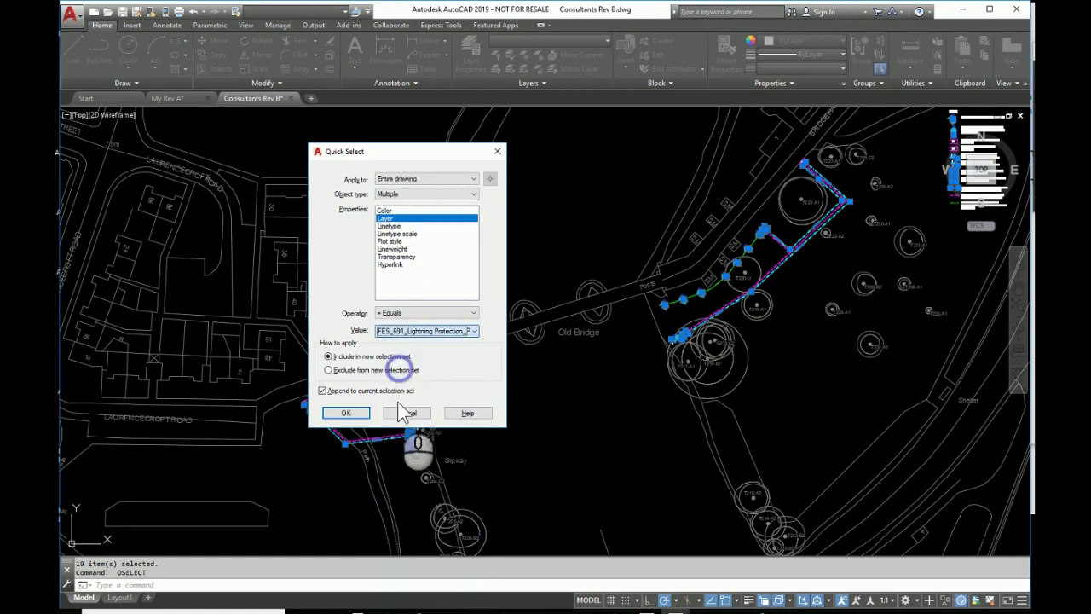
pyautogui.click(346, 413)
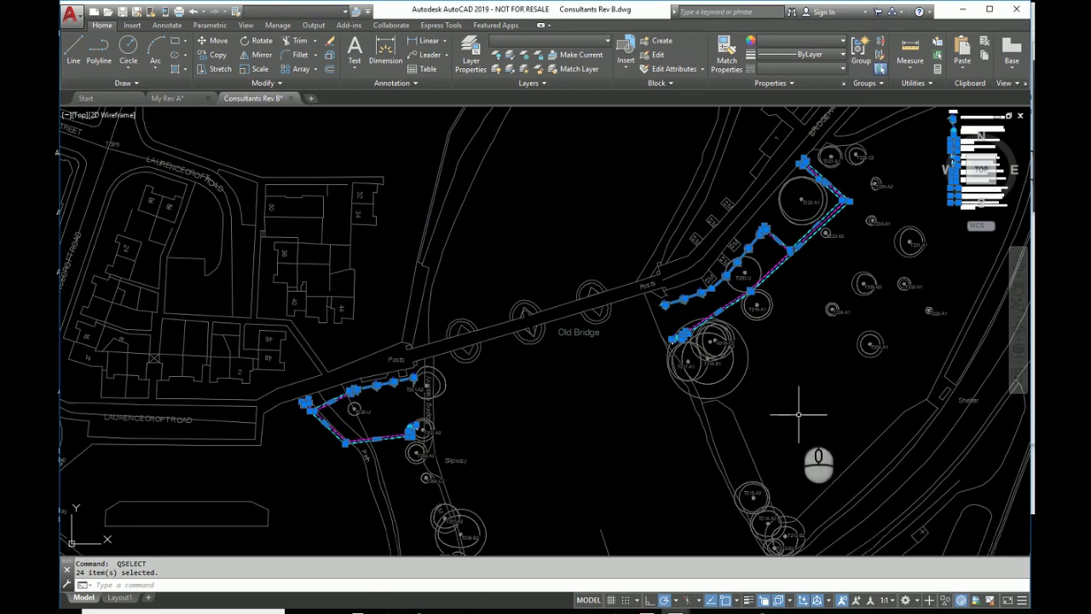
pyautogui.moveTo(820, 401); pyautogui.dragTo(596, 476, button='middle')
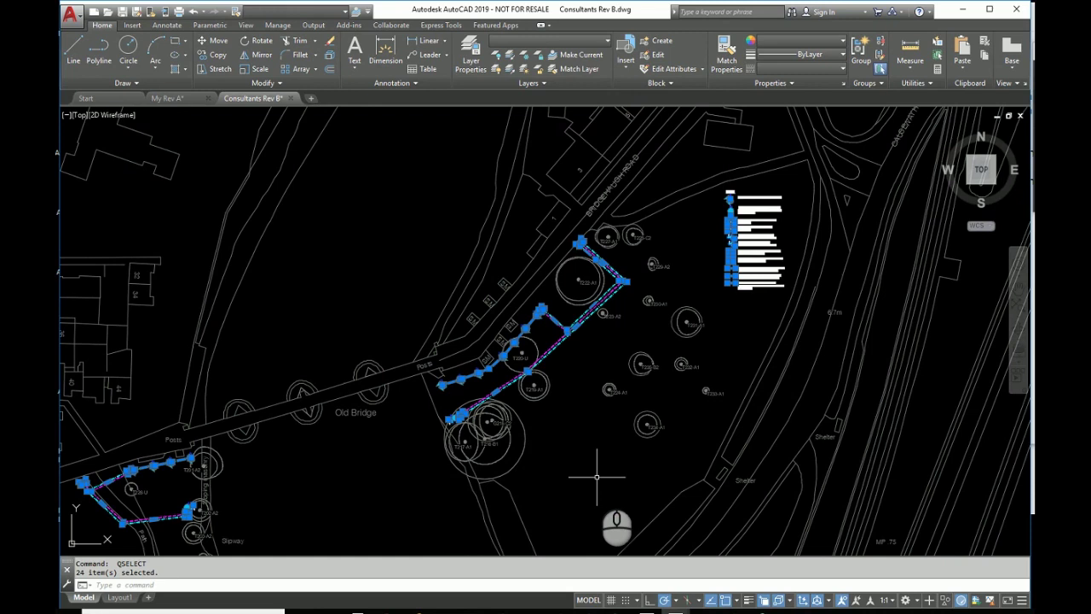
pyautogui.scroll(2, 801, 218)
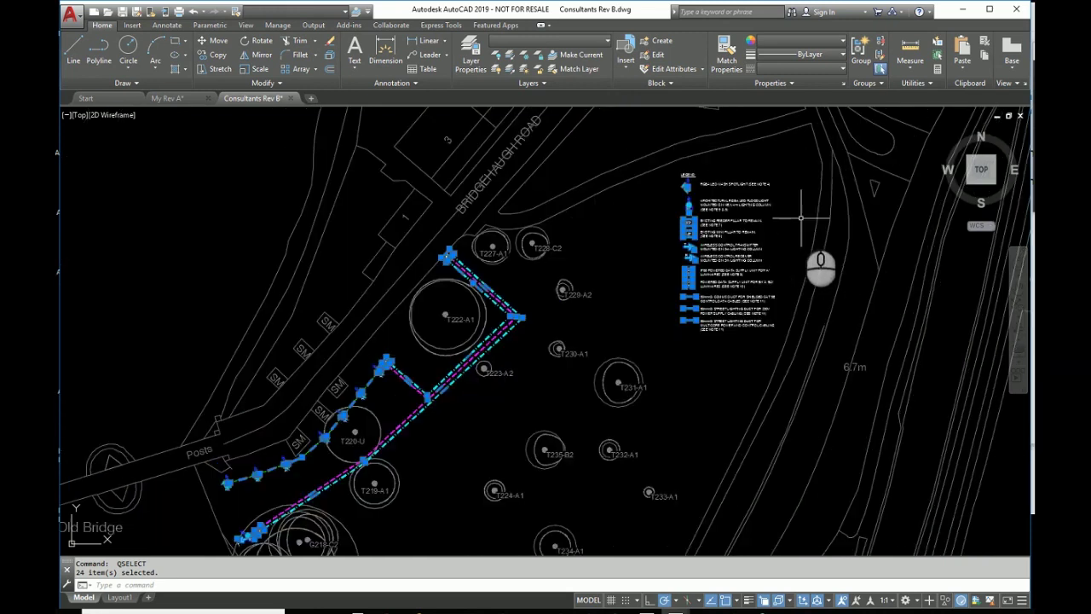
pyautogui.scroll(2, 801, 218)
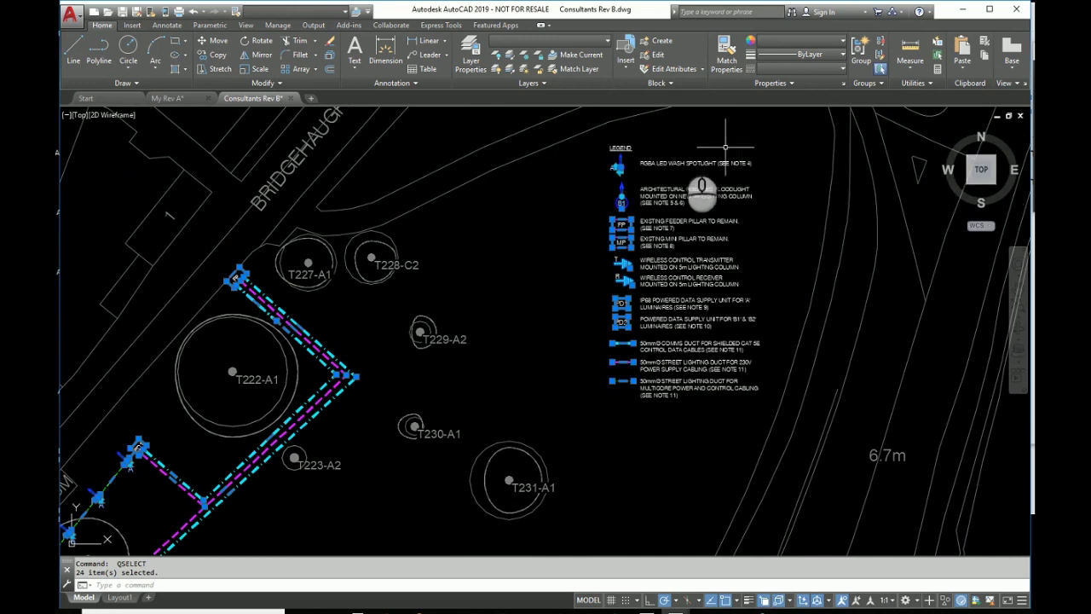
pyautogui.click(577, 122)
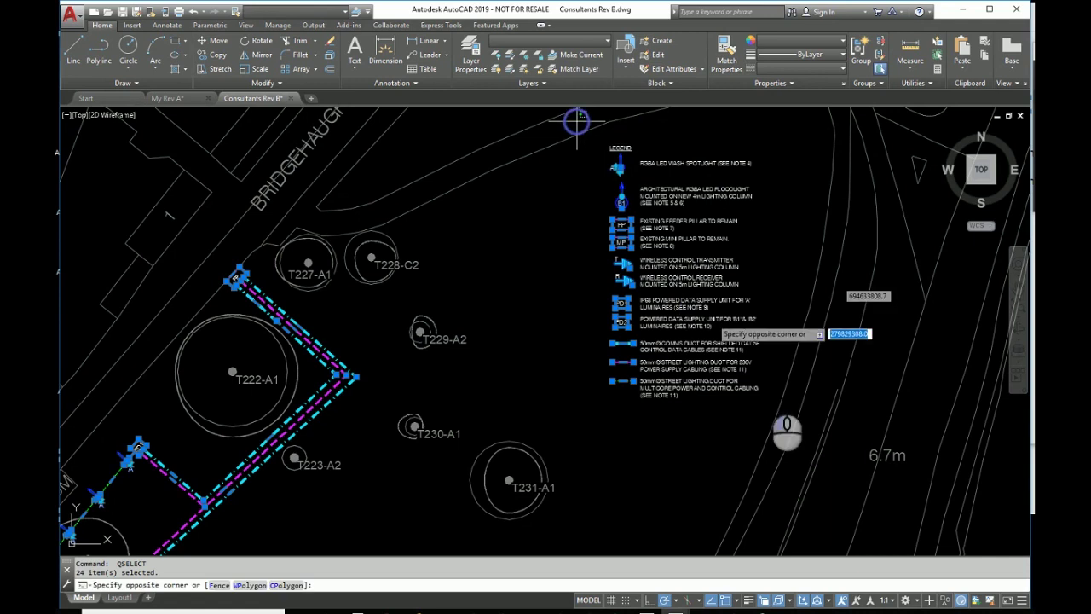
pyautogui.click(781, 425)
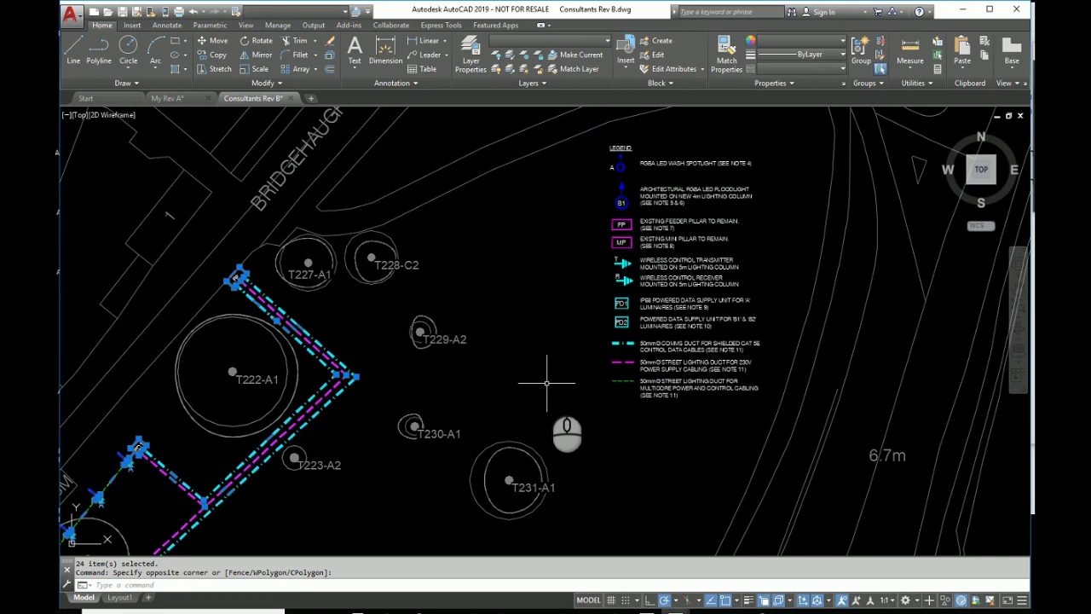
# Zoom out over the whole site and start Copy with Base Point on the selected equipment
pyautogui.scroll(-4, 500, 319)
pyautogui.moveTo(499, 316)
pyautogui.mouseDown(button='middle')
pyautogui.moveTo(622, 278)
pyautogui.moveTo(808, 188)
pyautogui.mouseUp(button='middle')
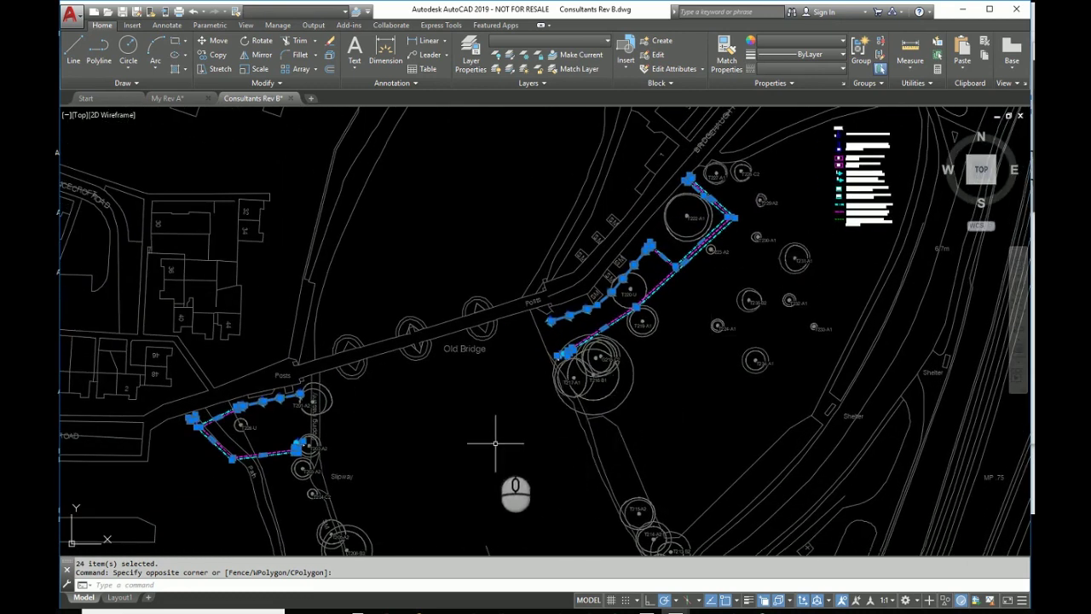
pyautogui.moveTo(495, 443)
pyautogui.mouseDown(button='middle')
pyautogui.moveTo(638, 362)
pyautogui.moveTo(622, 367)
pyautogui.mouseUp(button='middle')
pyautogui.scroll(-3, 621, 375)
pyautogui.rightClick(616, 389)
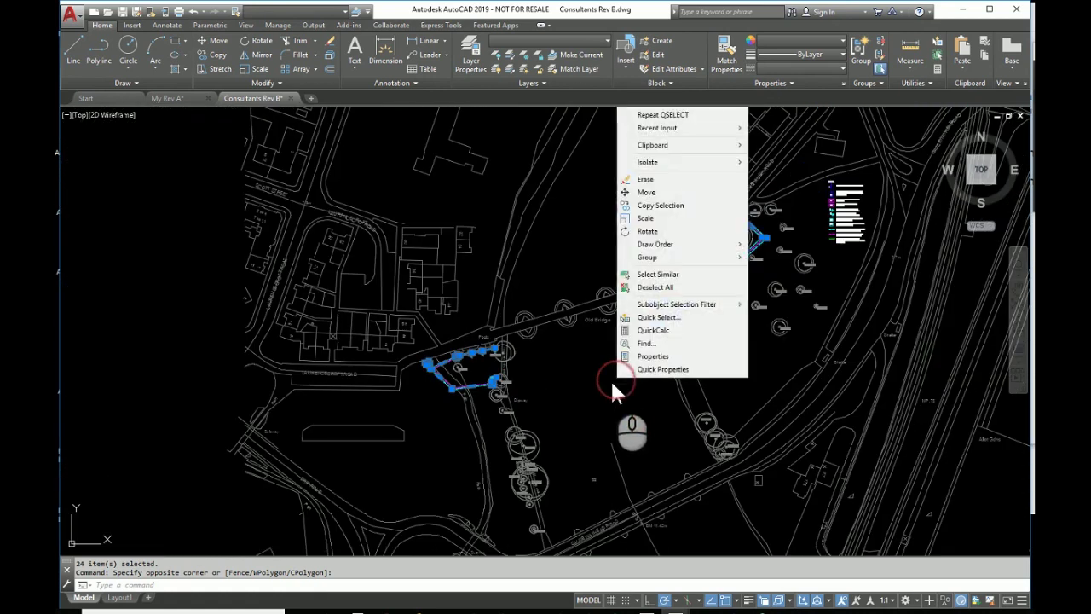
pyautogui.moveTo(681, 145)
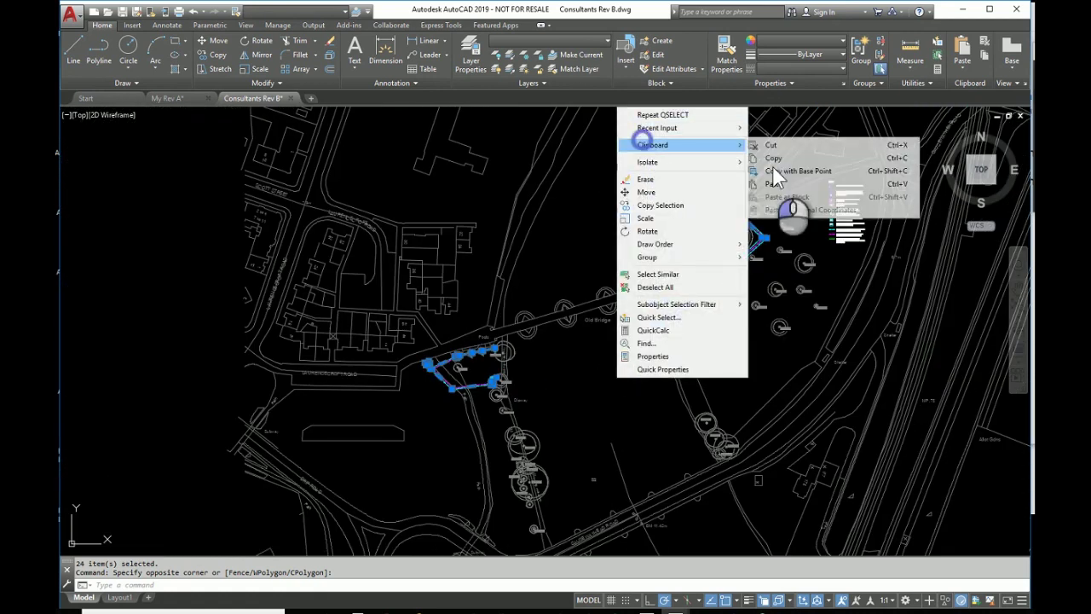
pyautogui.click(824, 174)
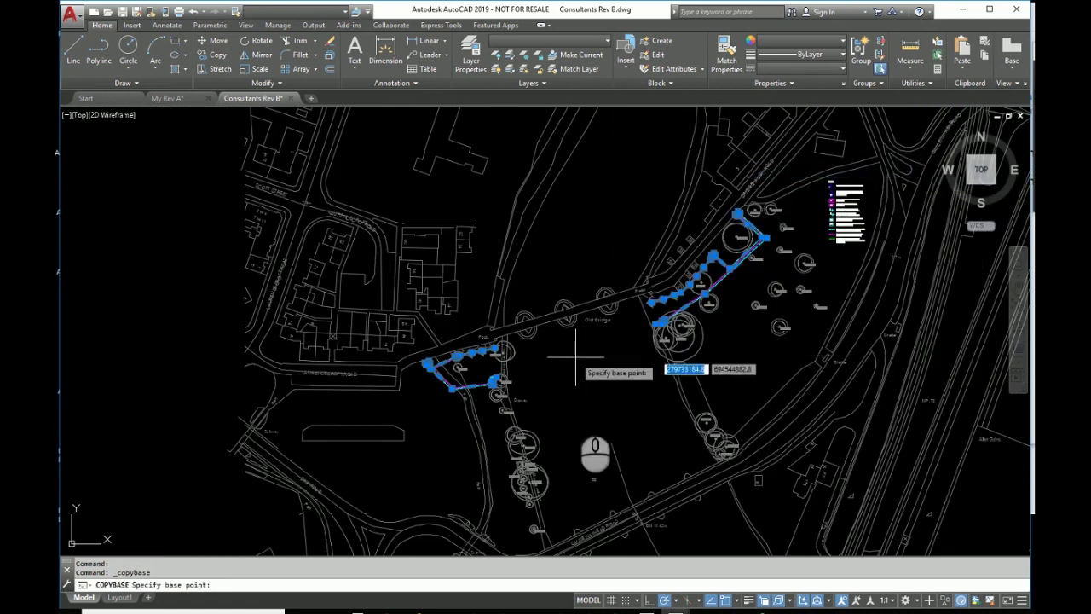
# Pick the copy base point and paste the equipment into My Rev A, zooming to extents
pyautogui.click(403, 440)
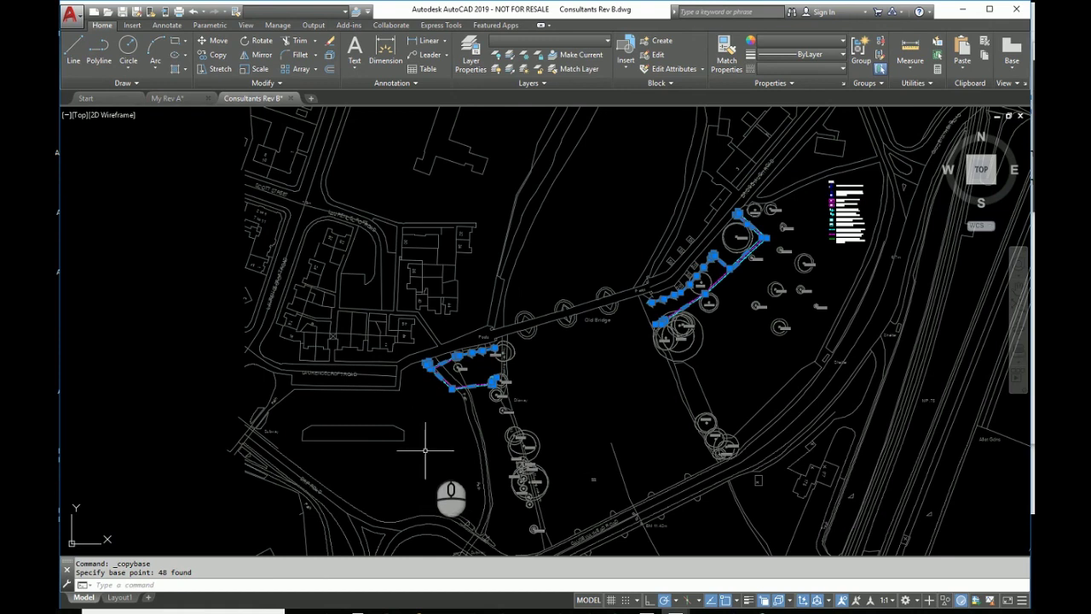
pyautogui.click(185, 97)
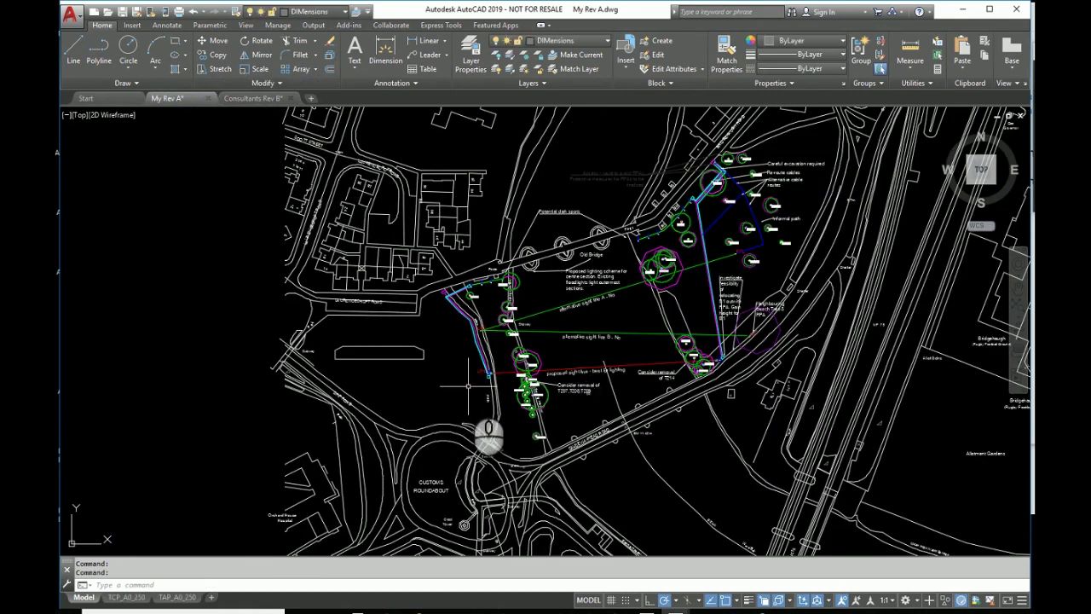
pyautogui.hotkey('ctrl', 'v')
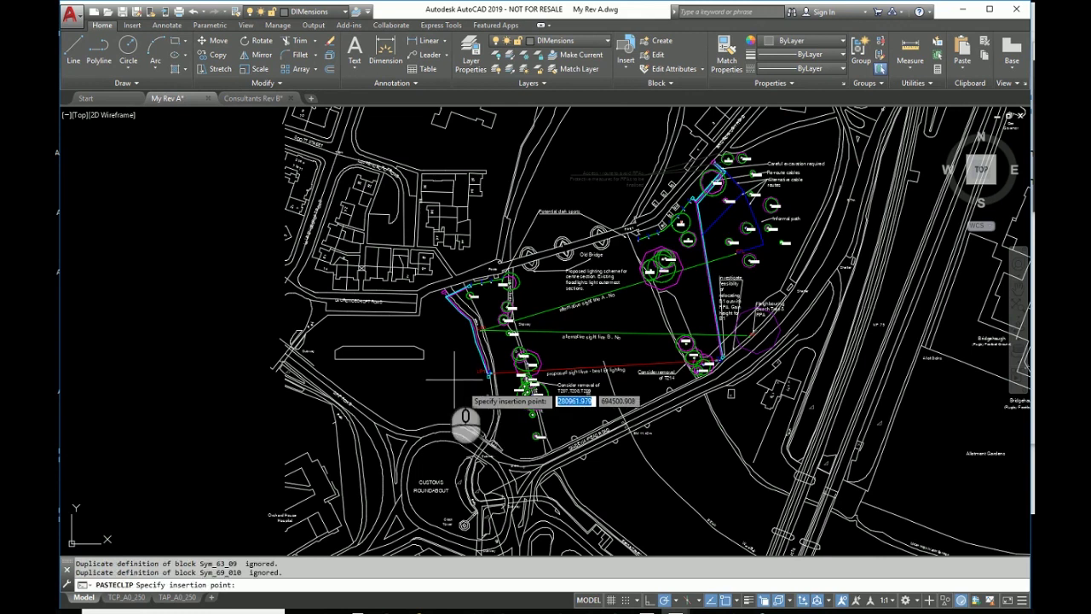
pyautogui.click(420, 356)
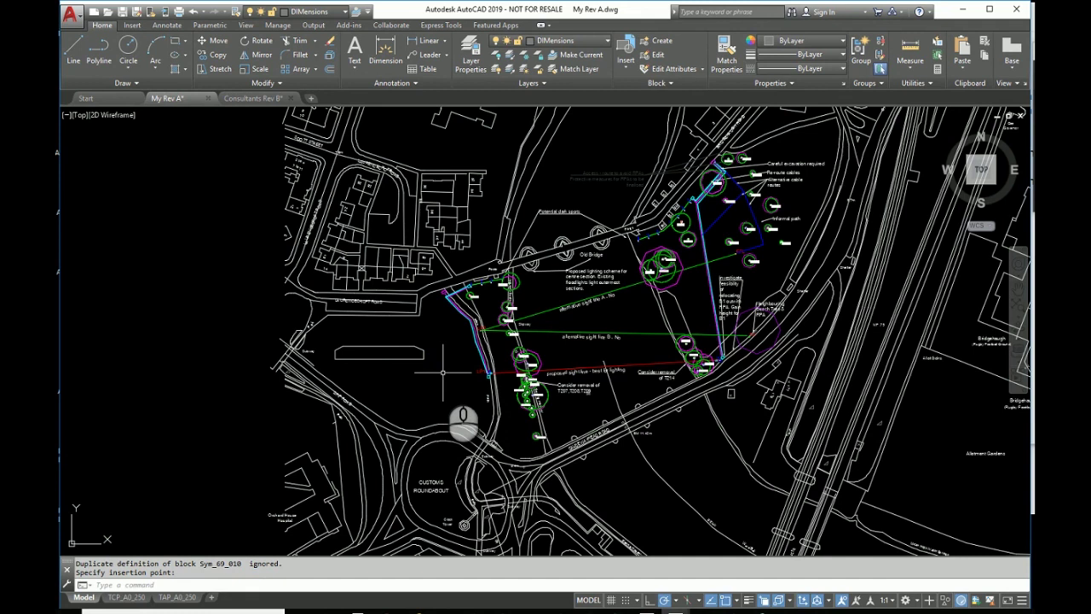
pyautogui.middleClick(442, 373)
pyautogui.middleClick(442, 373)
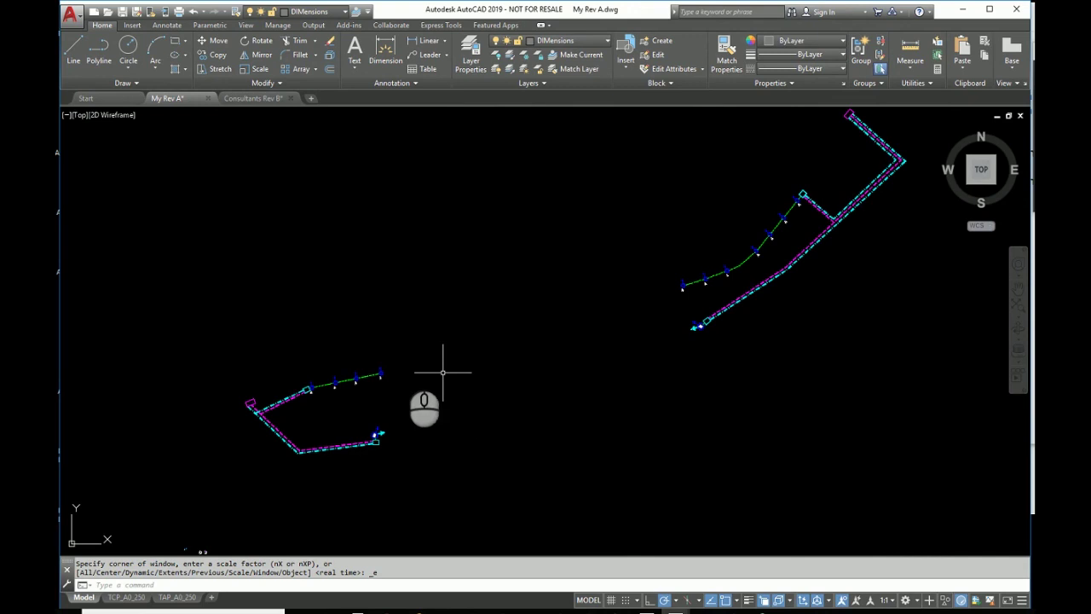
# Undo the zoom and the equipment paste, restoring My Rev A's original site plan
pyautogui.click(193, 12)
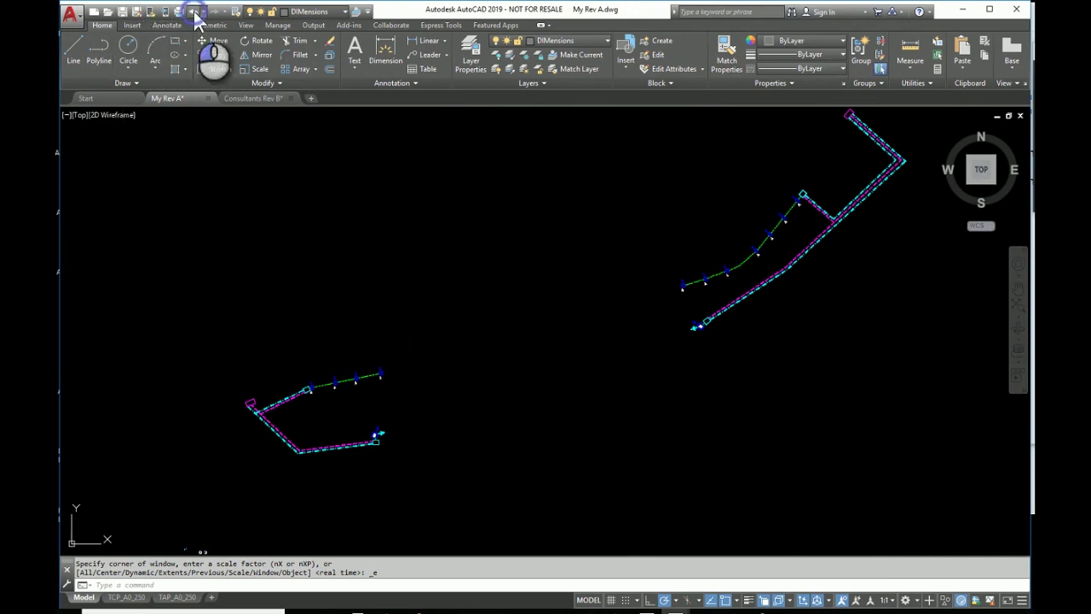
pyautogui.click(195, 12)
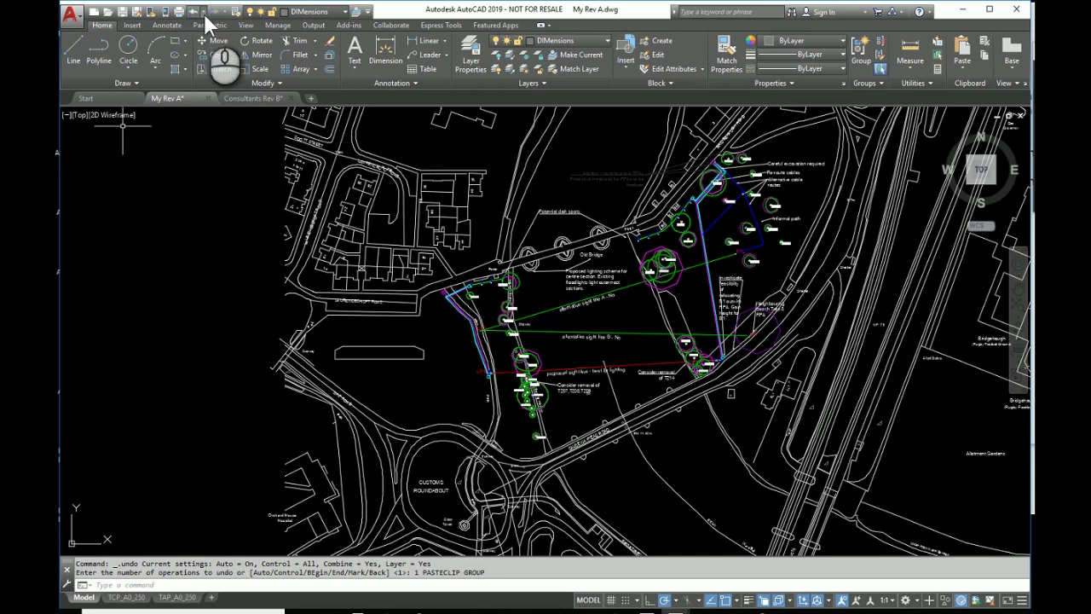
pyautogui.click(204, 13)
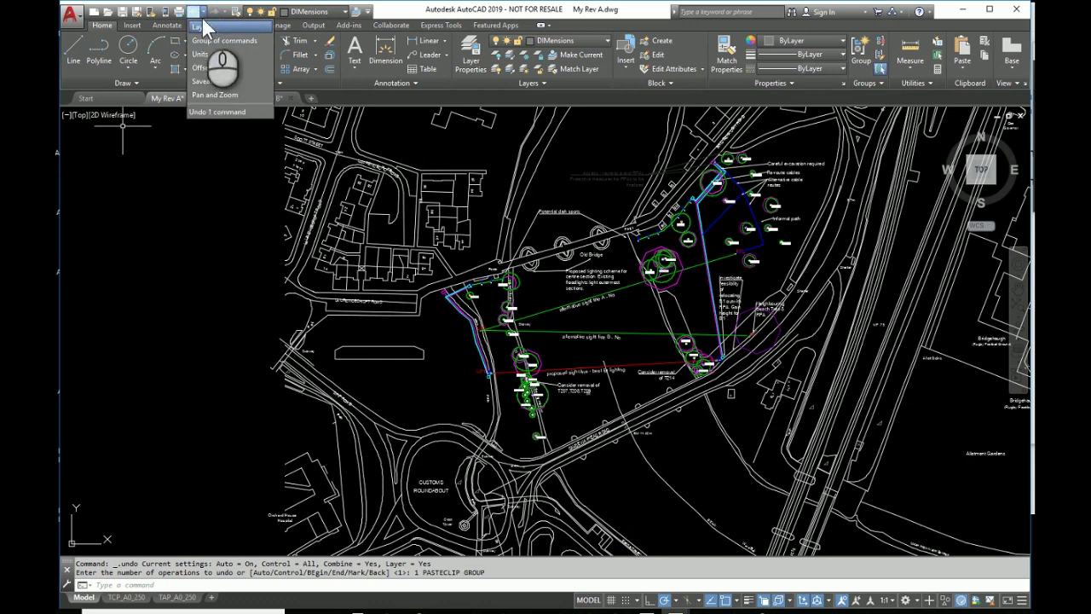
pyautogui.click(195, 12)
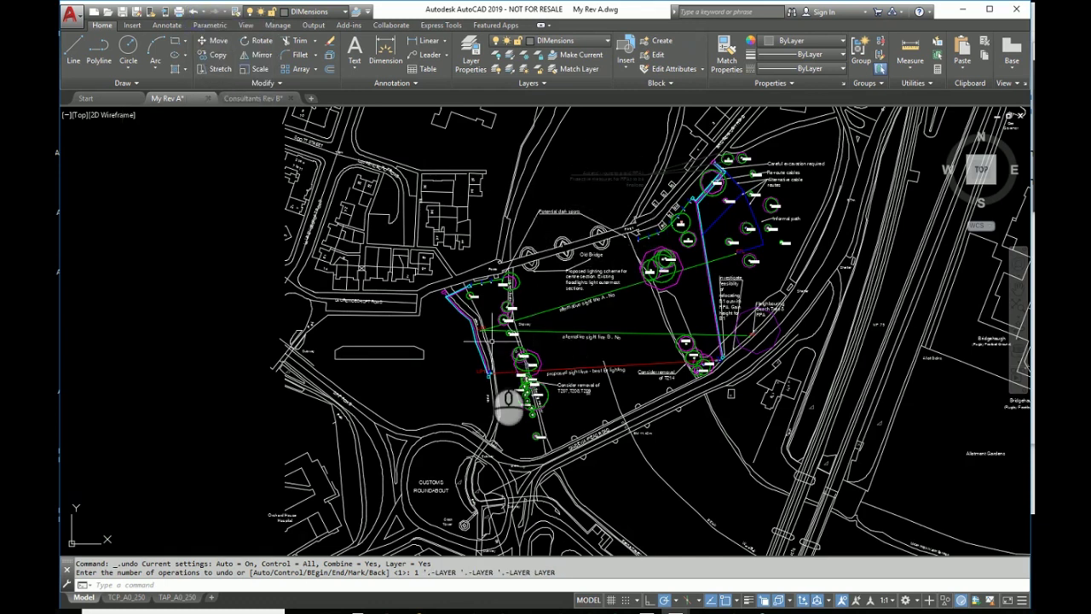
pyautogui.press('Escape')
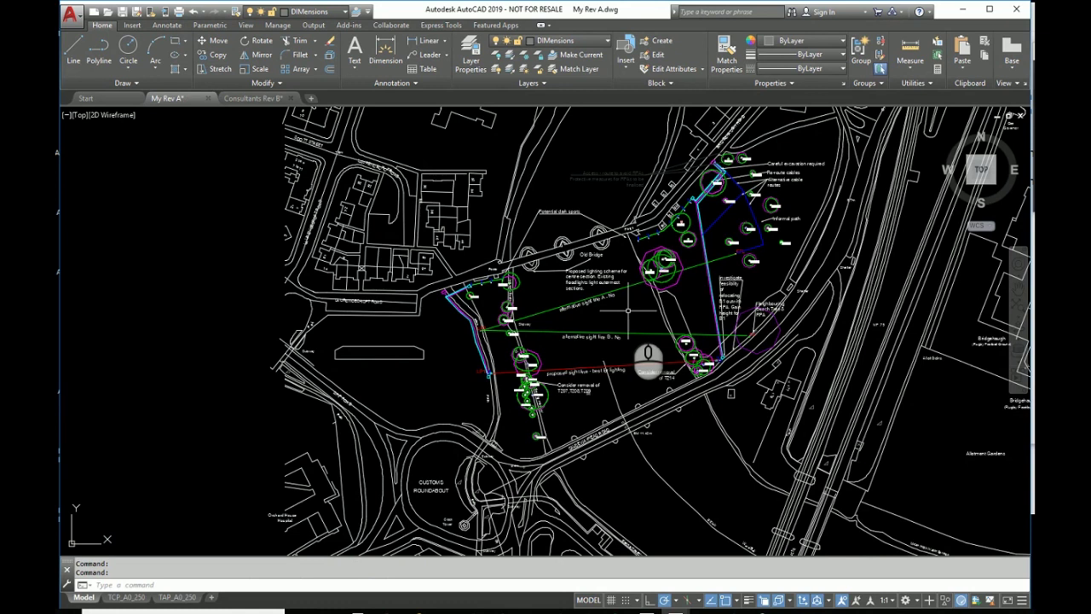
pyautogui.write('UNI')
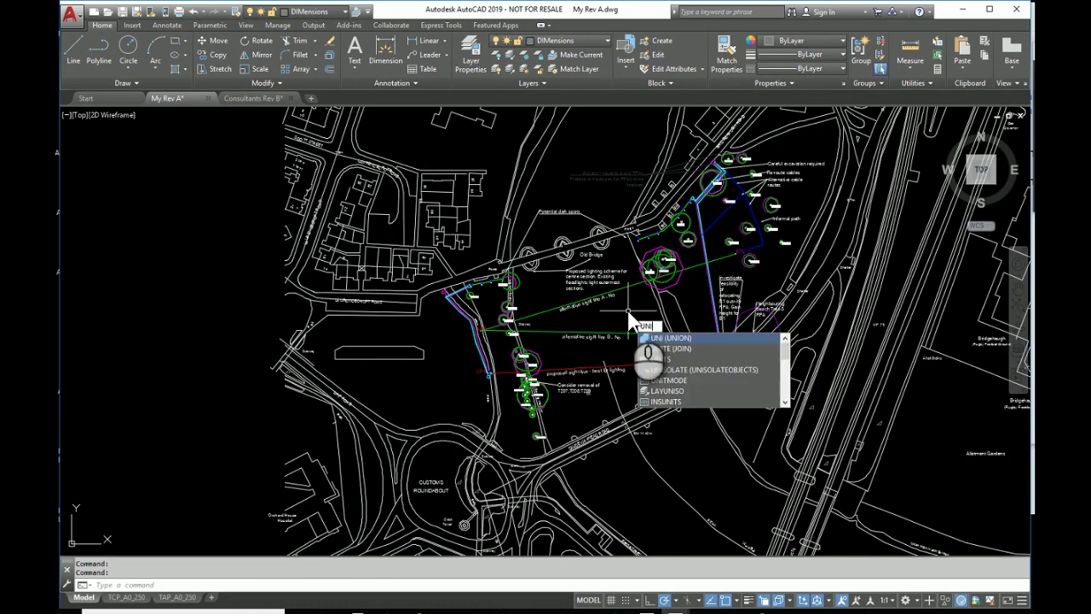
pyautogui.write('TS')
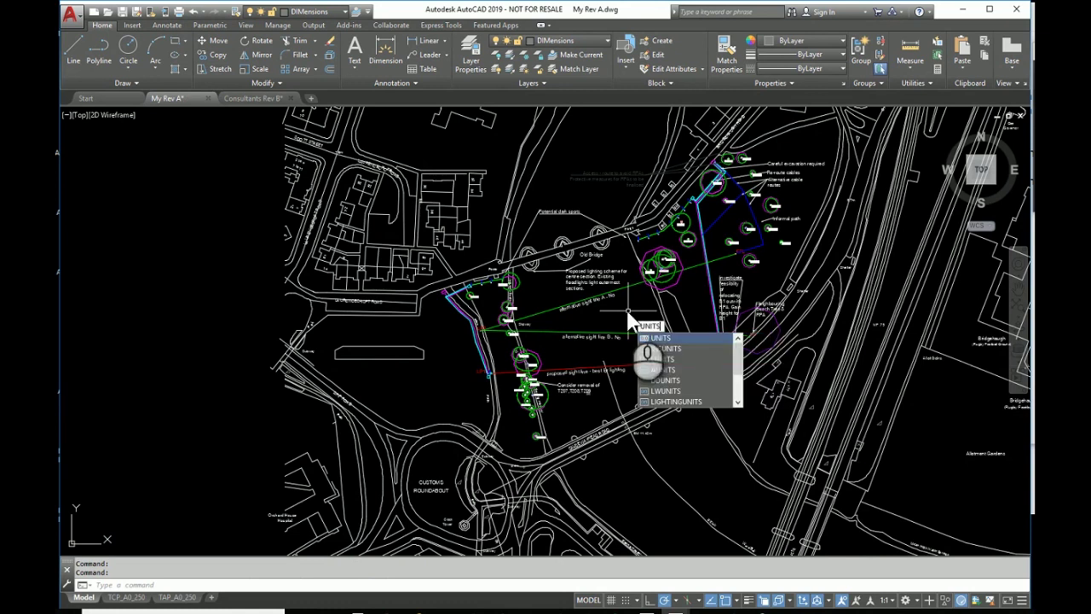
pyautogui.click(659, 338)
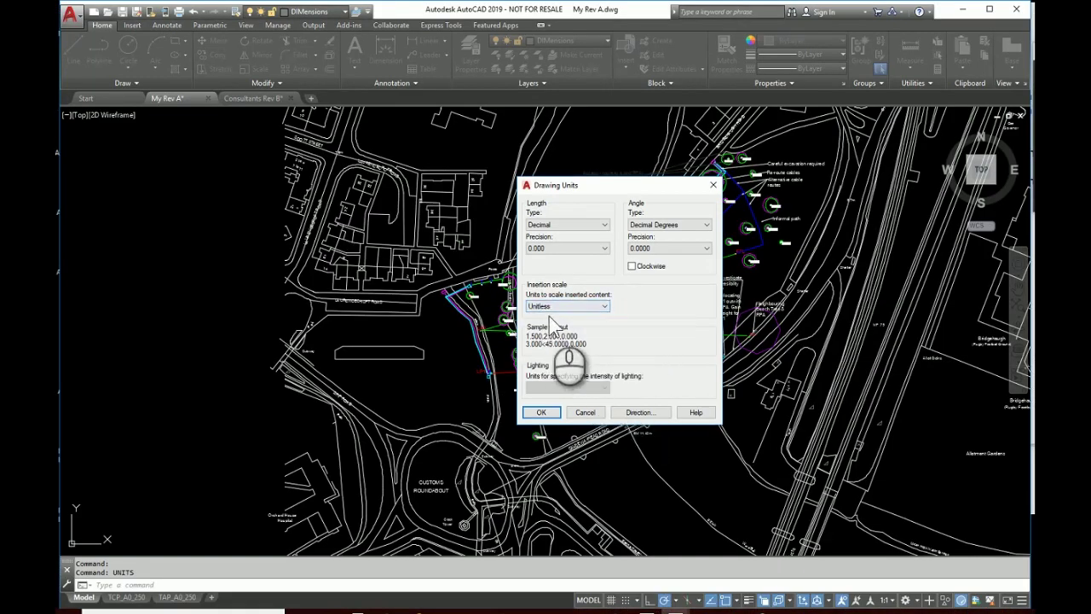
pyautogui.click(582, 413)
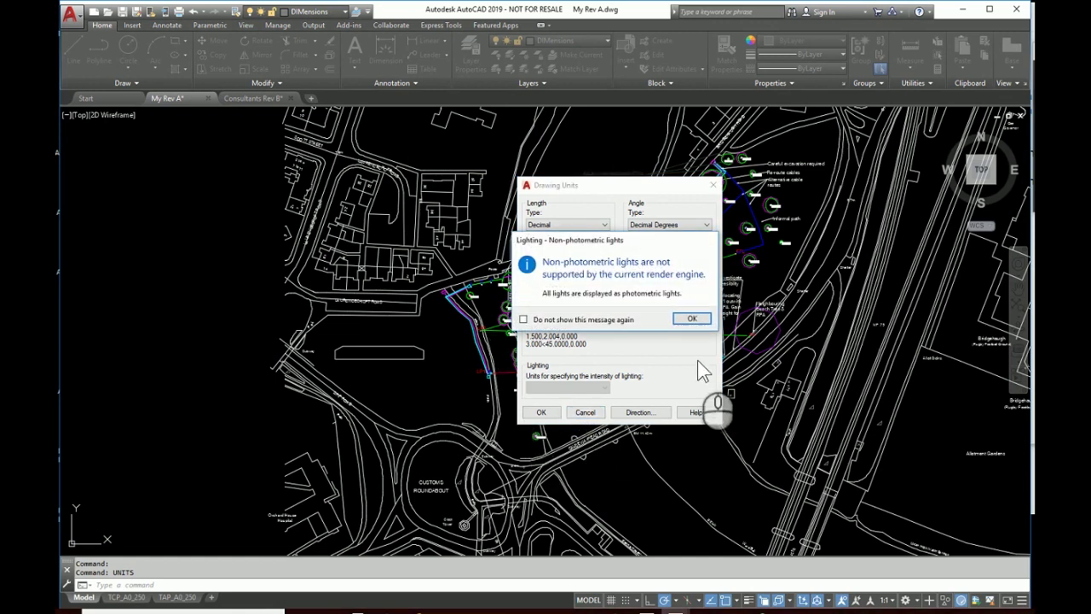
pyautogui.click(691, 319)
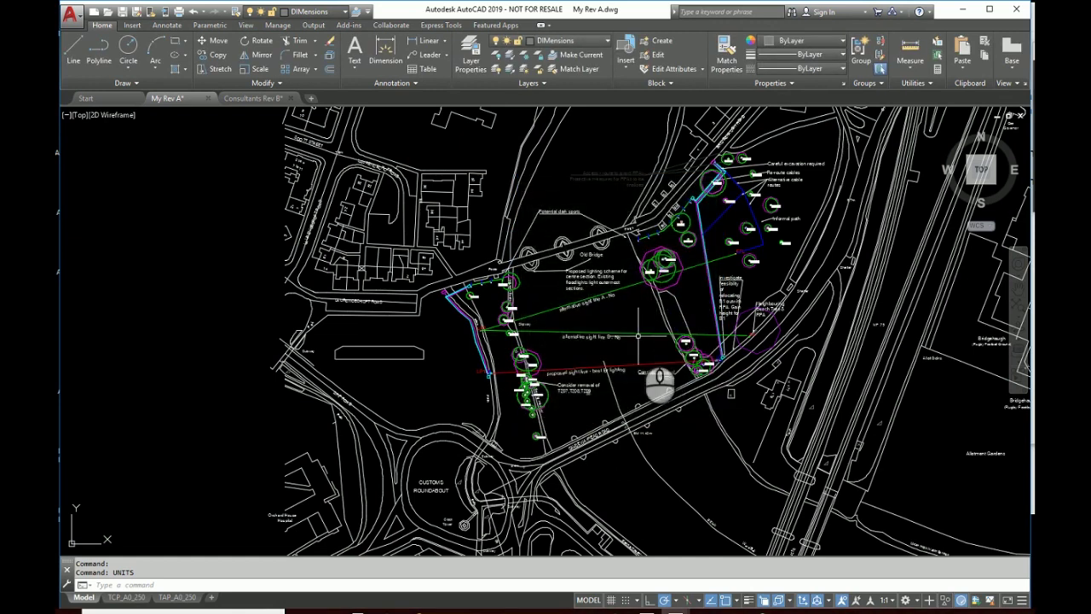
# Measure the rectangle near Subway in My Rev A, reading about 50.950 units
pyautogui.click(906, 48)
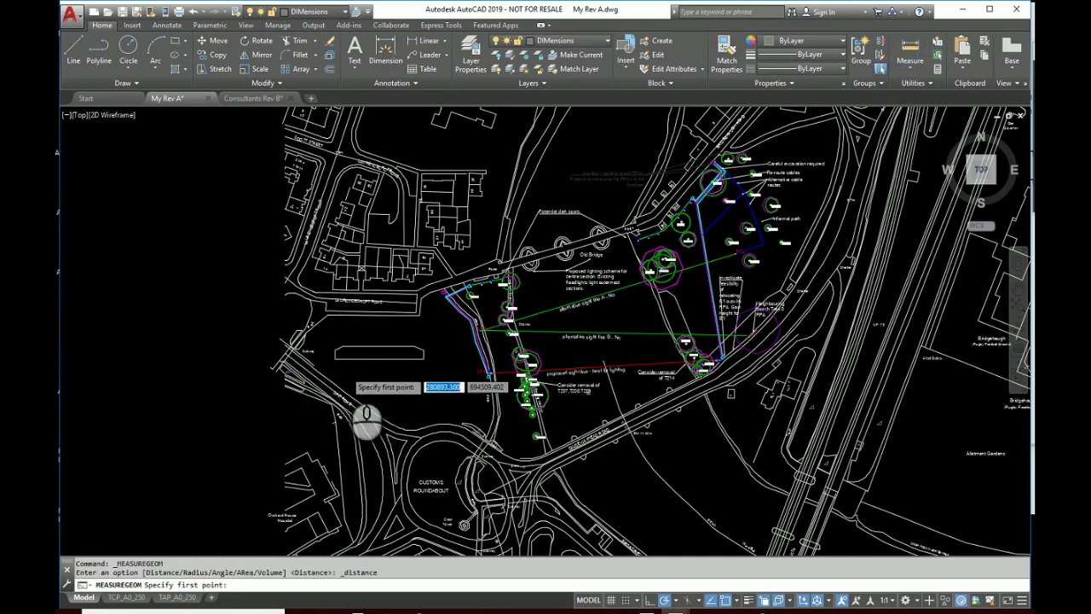
pyautogui.scroll(8, 347, 371)
pyautogui.click(267, 295)
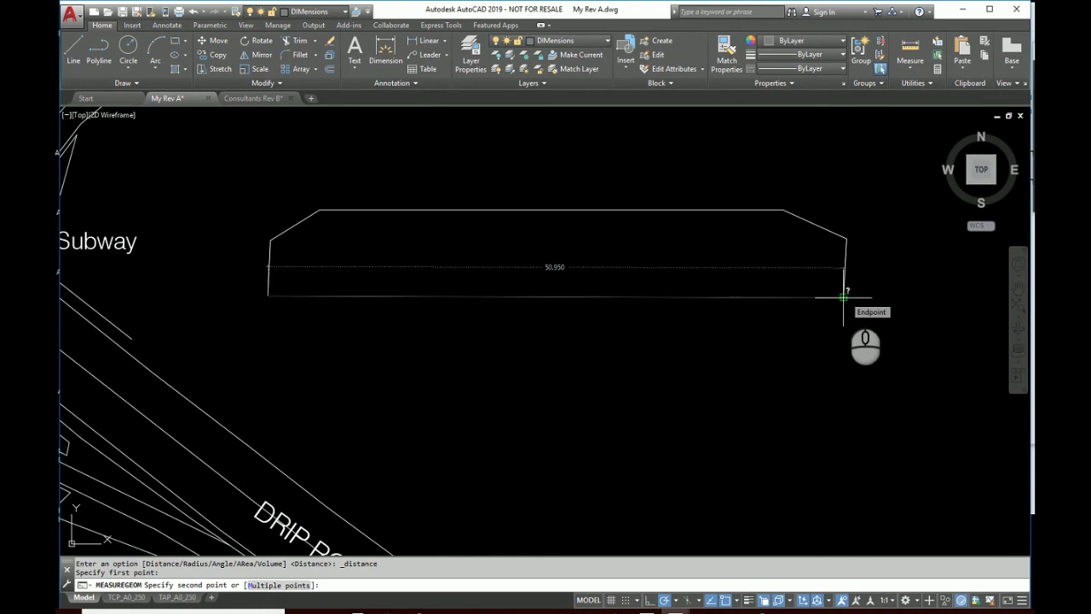
pyautogui.press('Escape')
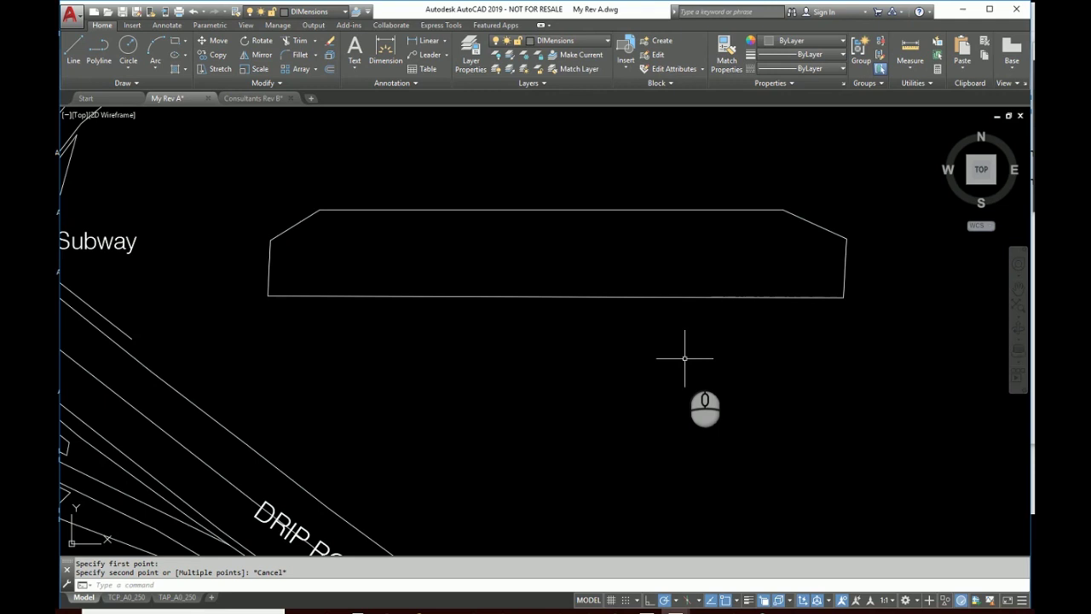
# Set My Rev A's insertion scale to Meters in Drawing Units
pyautogui.write('UNITE')
pyautogui.click(706, 396)
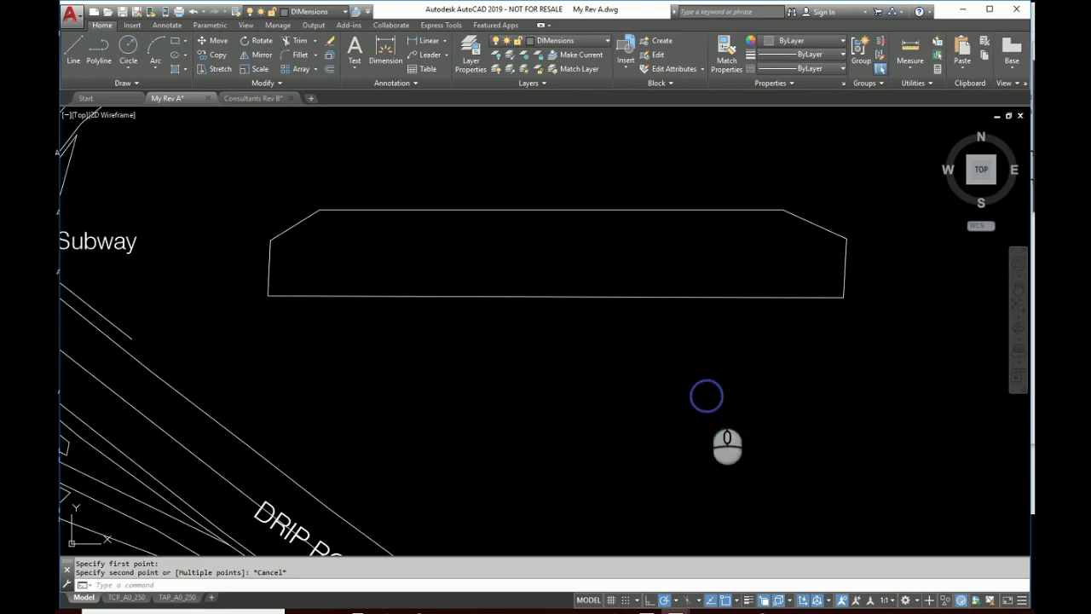
pyautogui.click(604, 306)
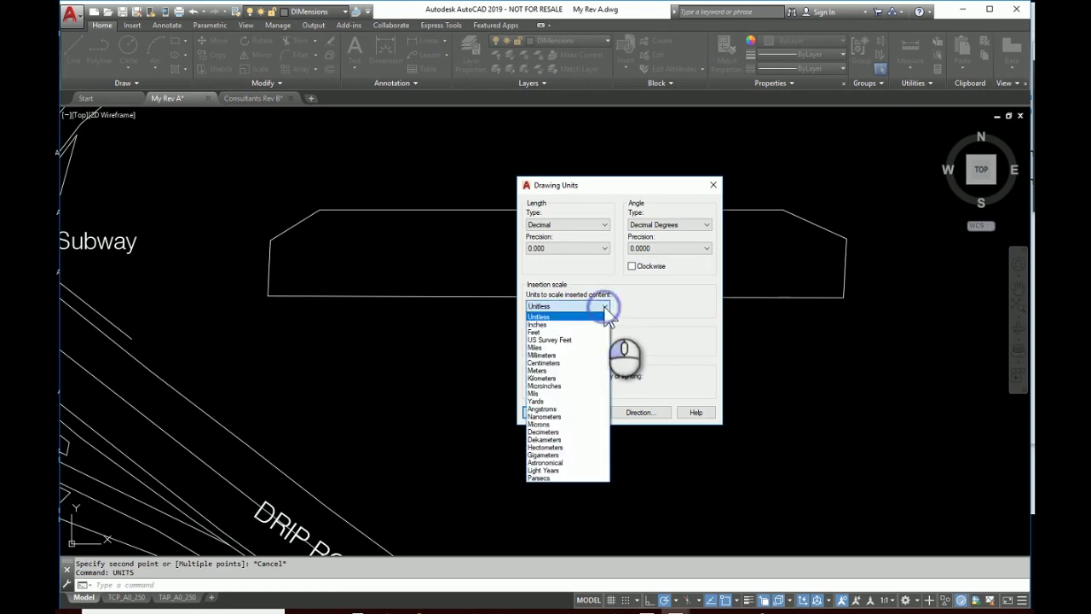
pyautogui.click(546, 370)
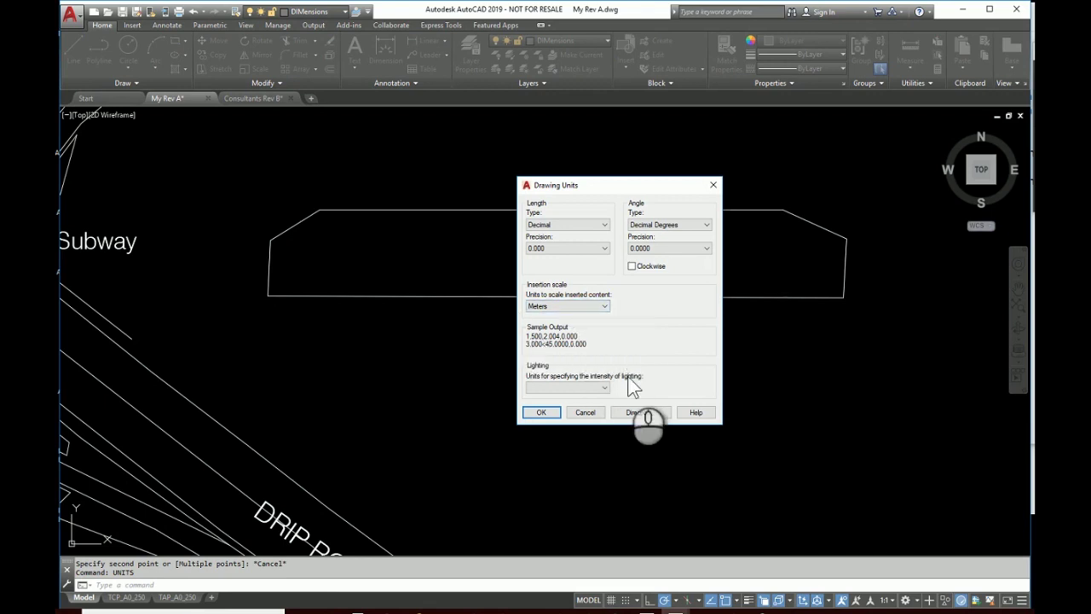
pyautogui.click(542, 412)
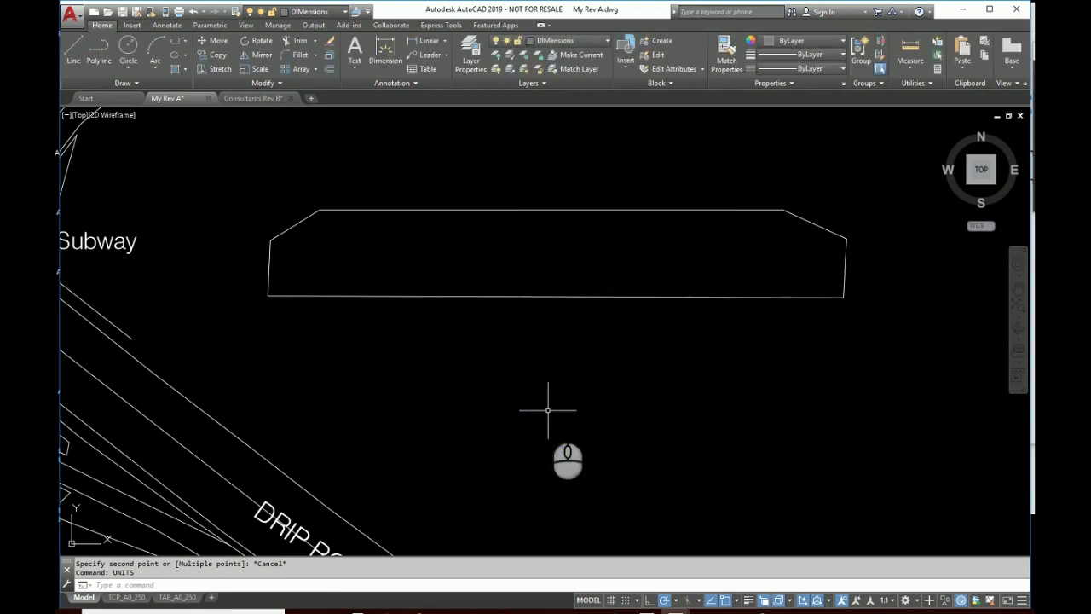
# Switch to Consultants Rev B and check its Drawing Units, leaving the Unitless insertion scale unchanged
pyautogui.middleClick(594, 377)
pyautogui.middleClick(594, 377)
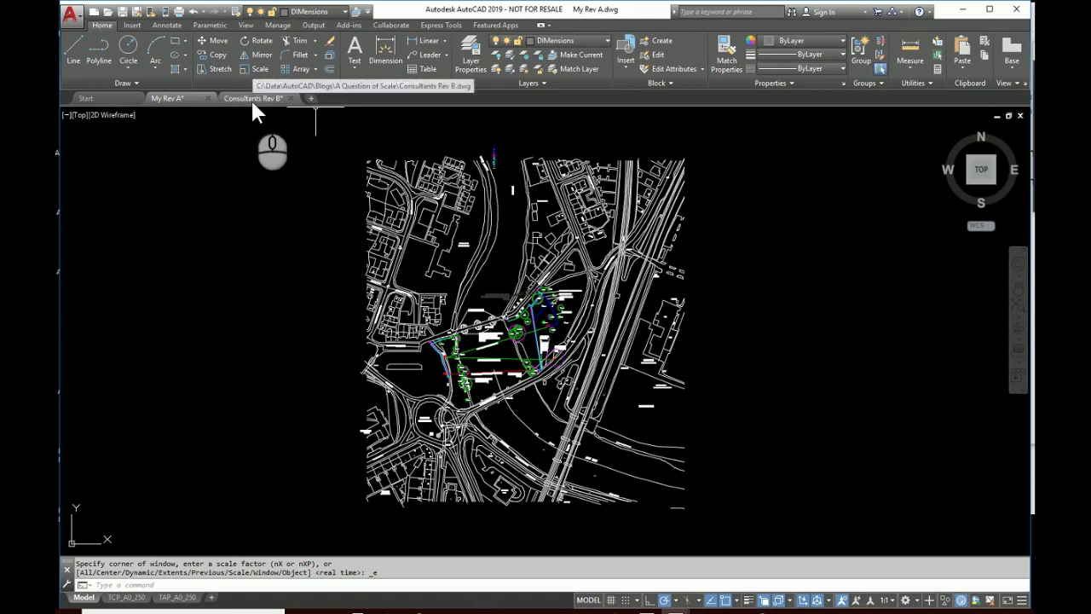
pyautogui.click(253, 99)
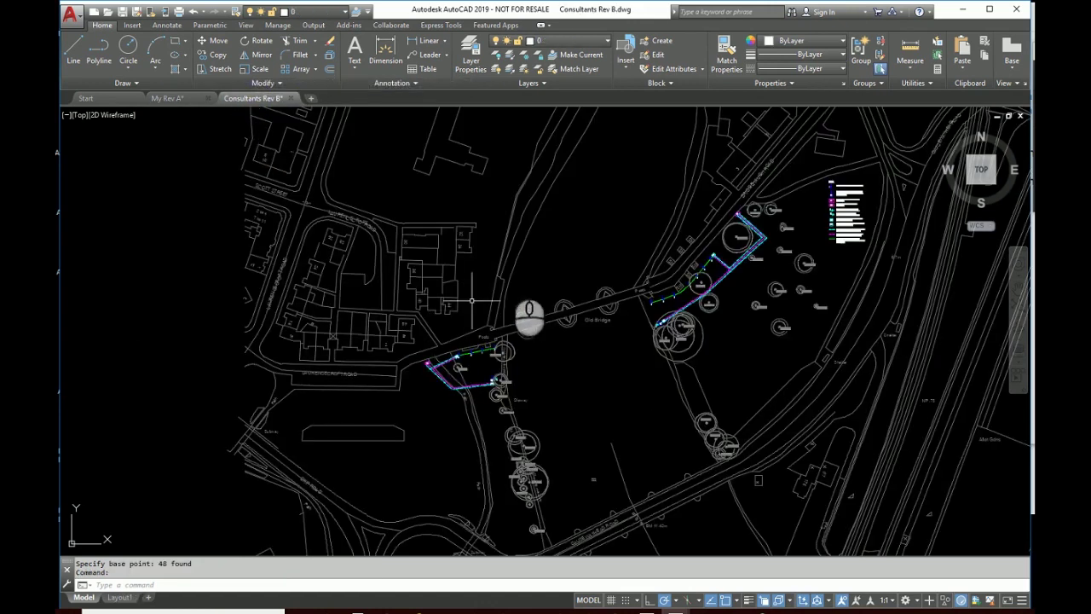
pyautogui.write('UNITS')
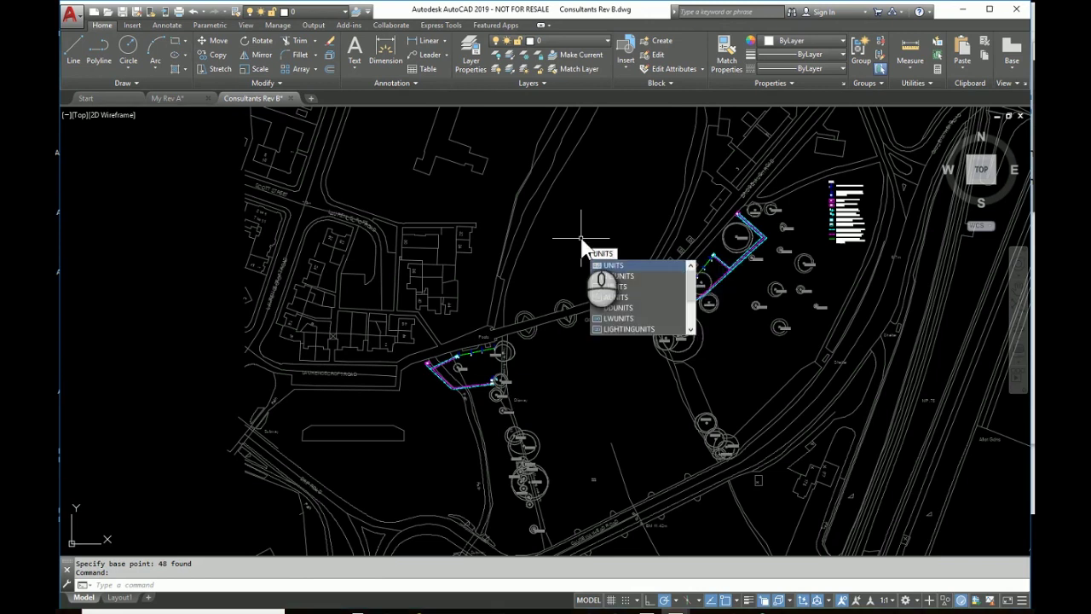
pyautogui.press('Return')
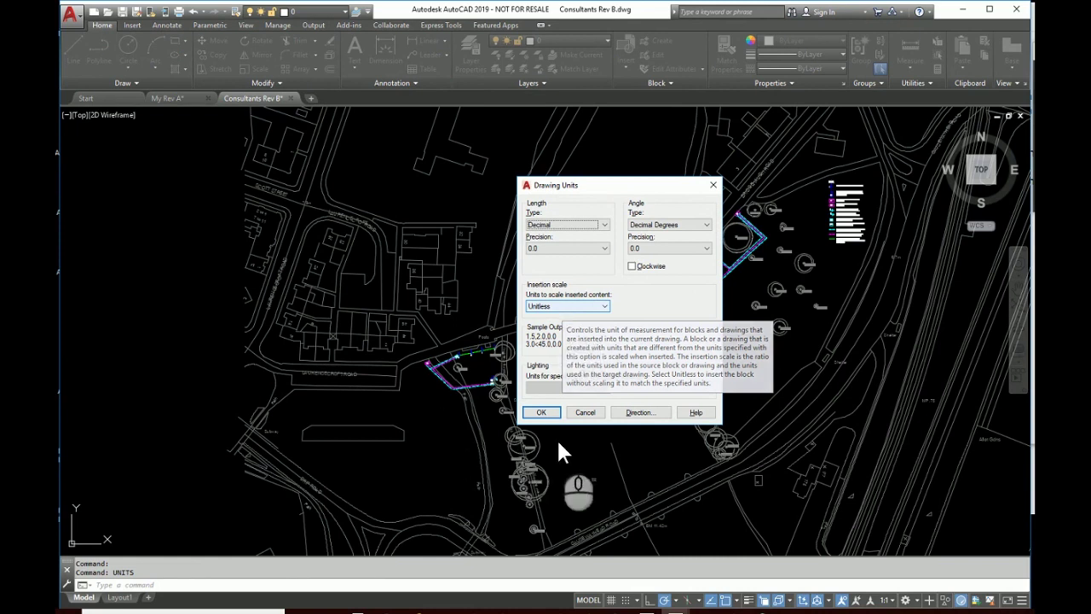
pyautogui.click(586, 413)
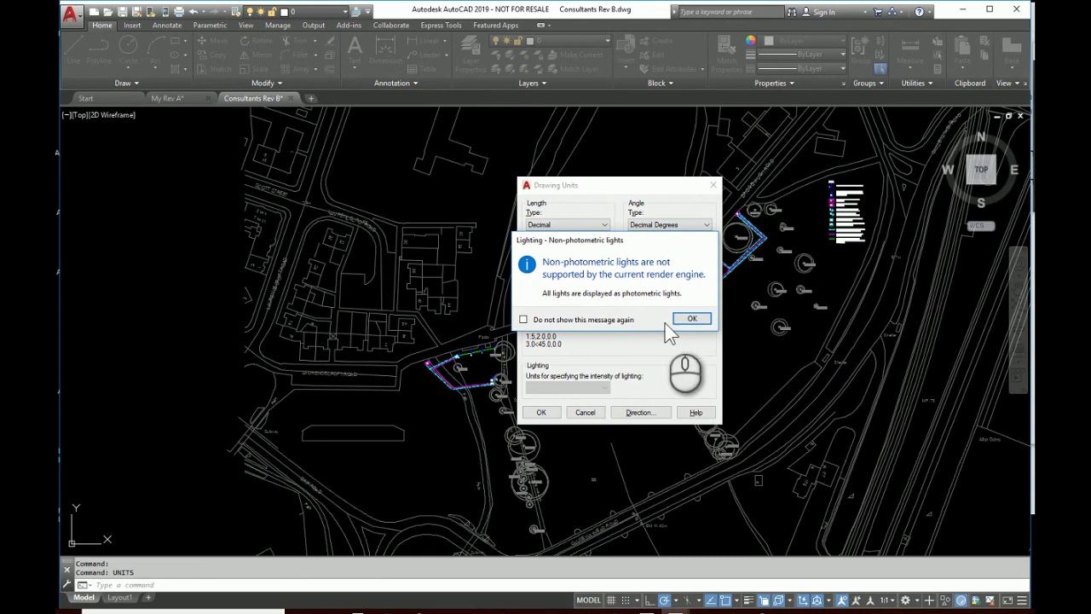
pyautogui.click(692, 318)
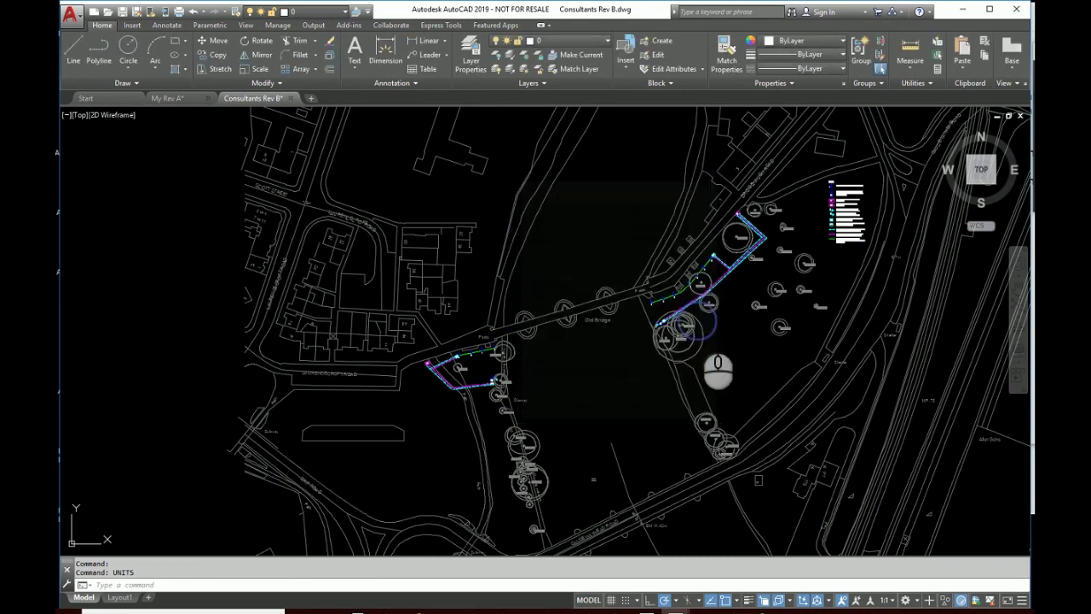
# Measure the bottom edge of the rectangle near Subway in Consultants Rev B, about 50950 units
pyautogui.click(910, 53)
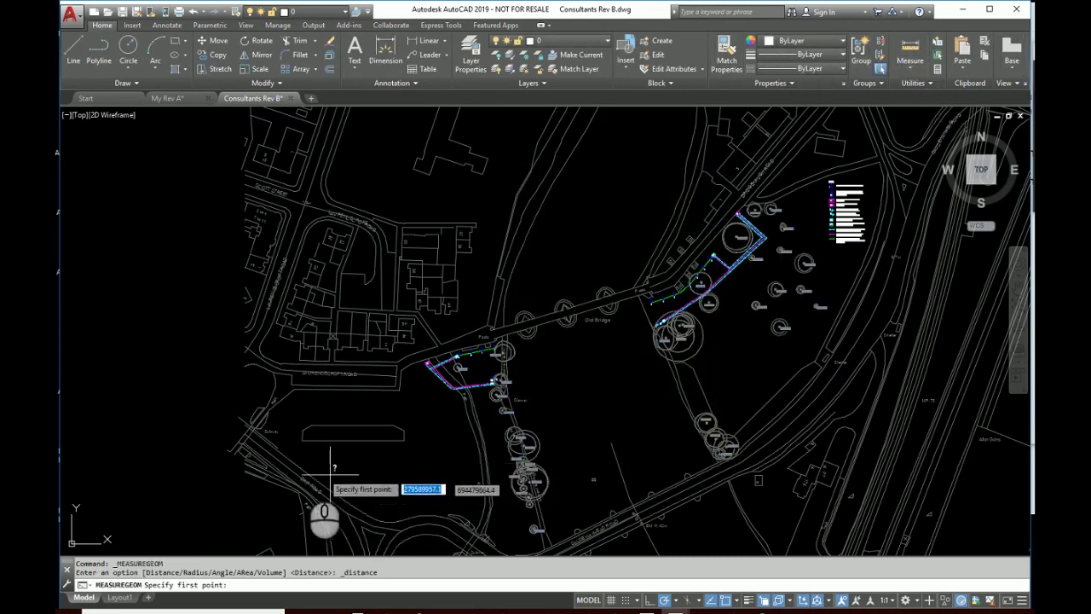
pyautogui.scroll(8, 315, 464)
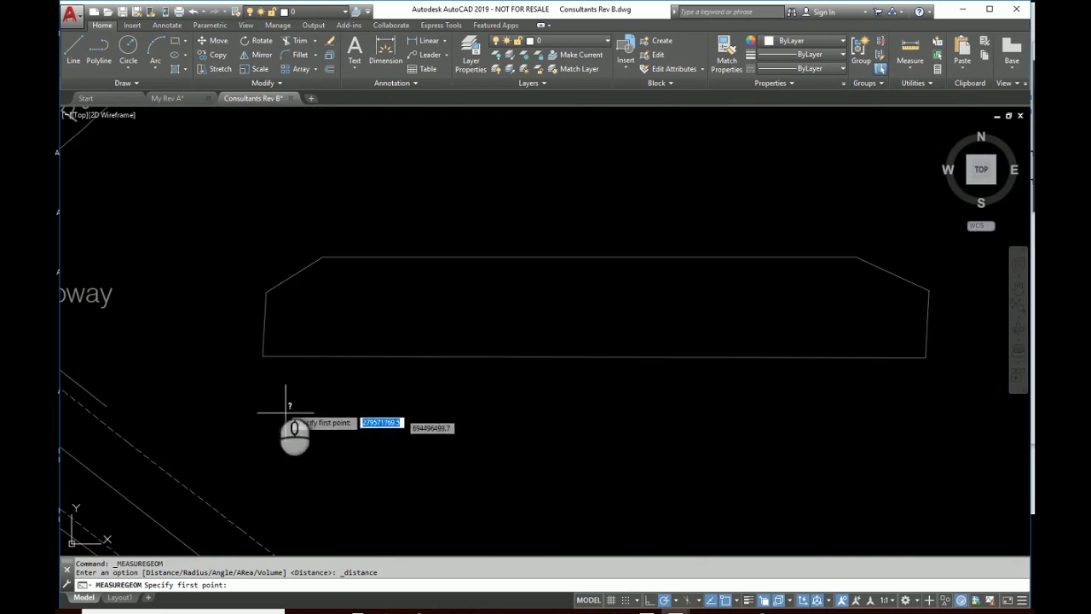
pyautogui.click(264, 356)
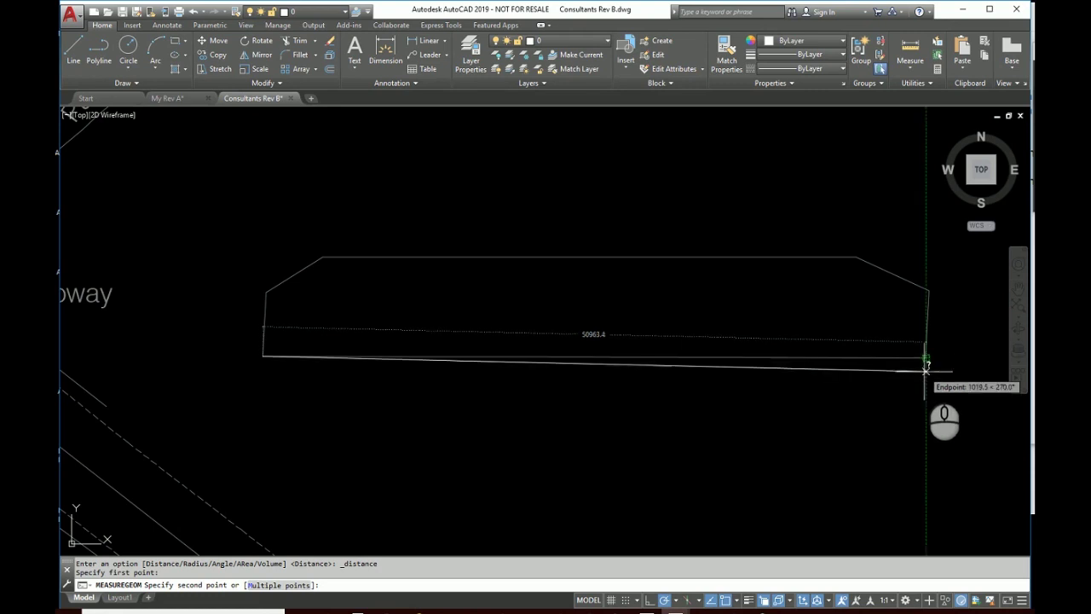
pyautogui.press('Escape')
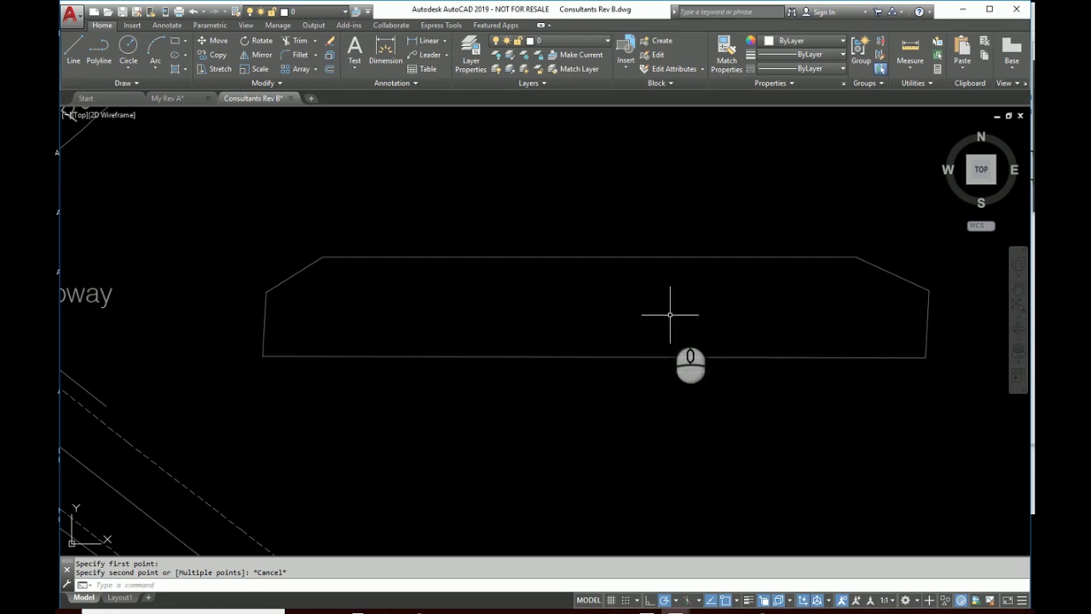
# Set Consultants Rev B's insertion scale to Meters in Drawing Units and apply it
pyautogui.write('UNITS')
pyautogui.click(699, 340)
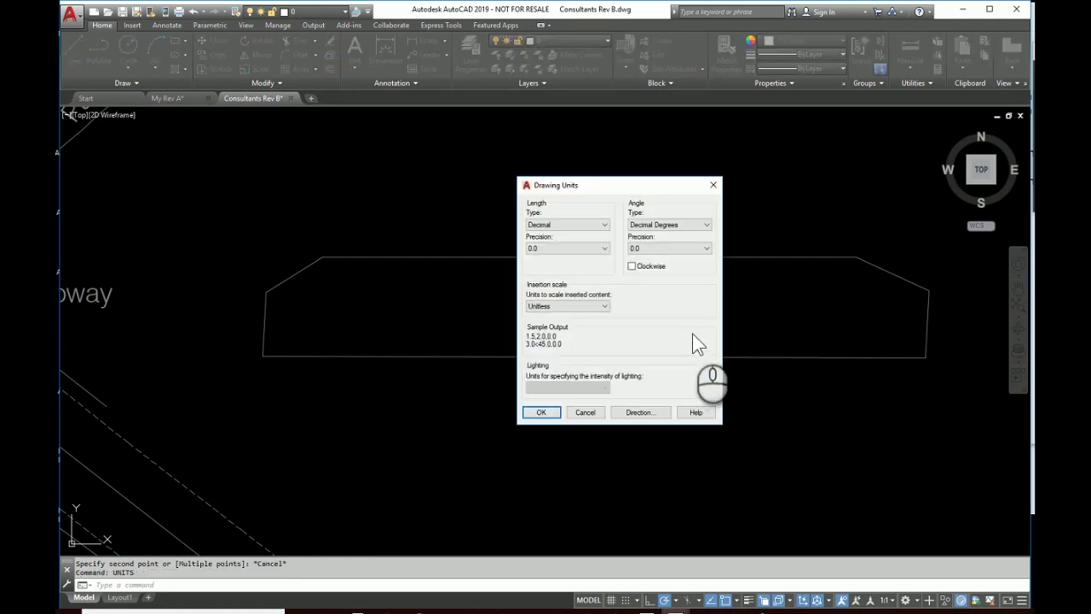
pyautogui.click(604, 307)
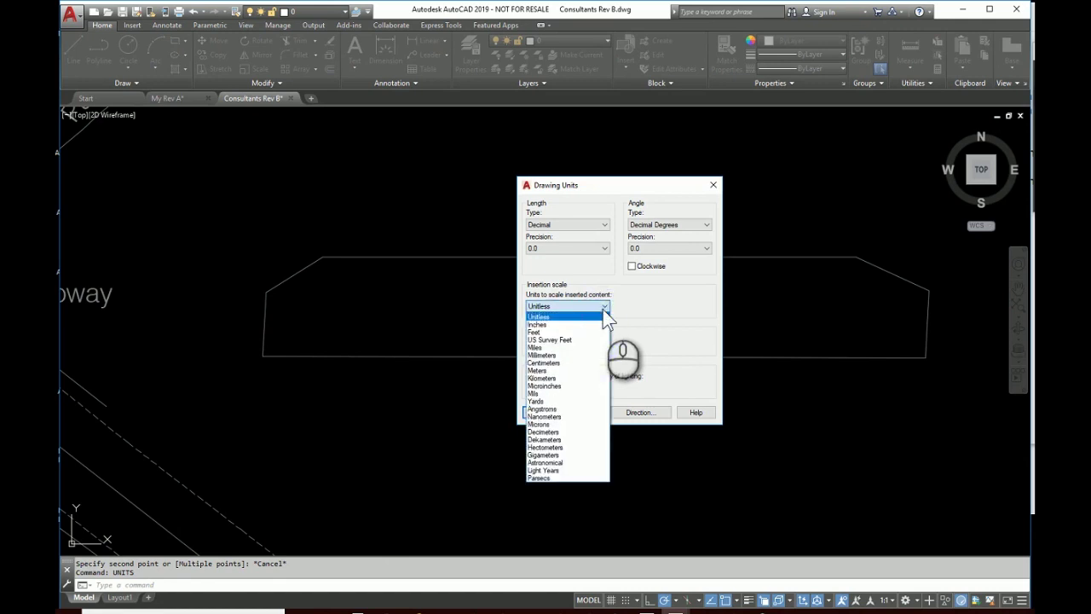
pyautogui.click(536, 372)
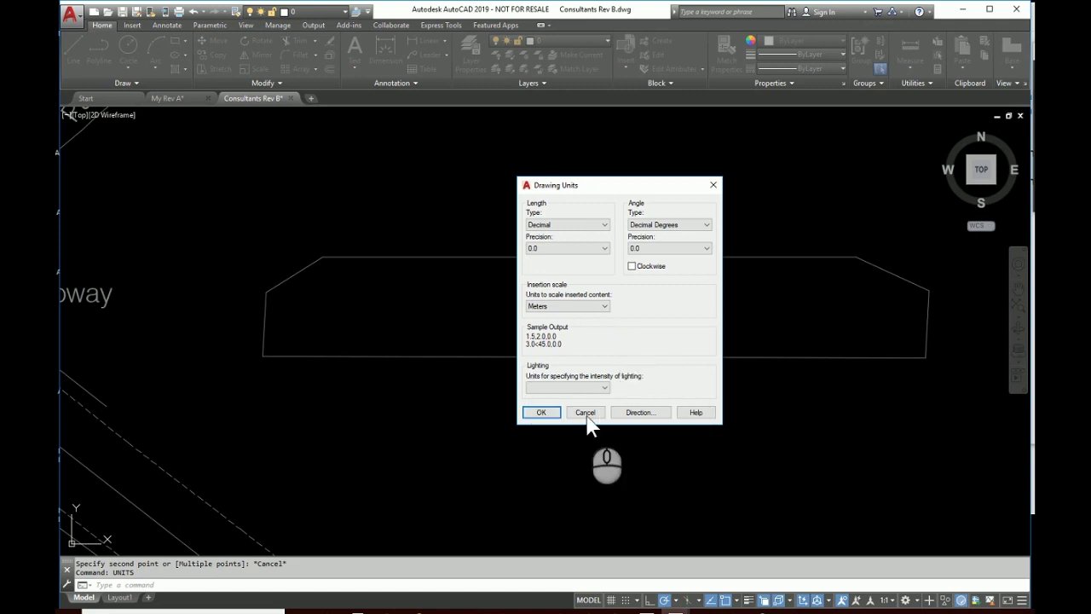
pyautogui.click(551, 413)
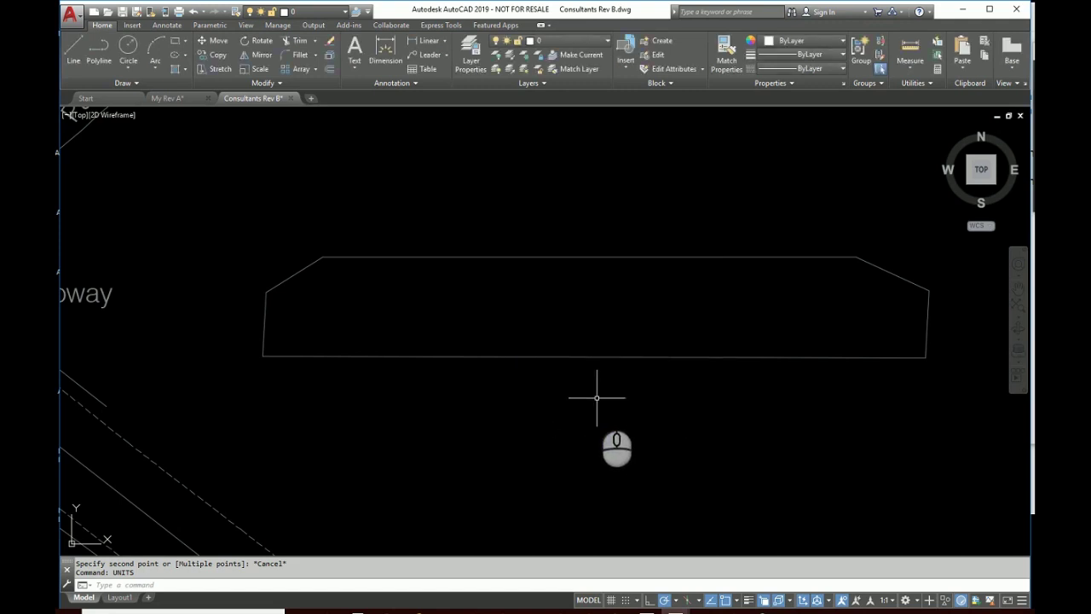
# Scale all objects in Consultants Rev B by 0.001 about base point 0,0
pyautogui.scroll(-5, 585, 400)
pyautogui.scroll(-3, 585, 395)
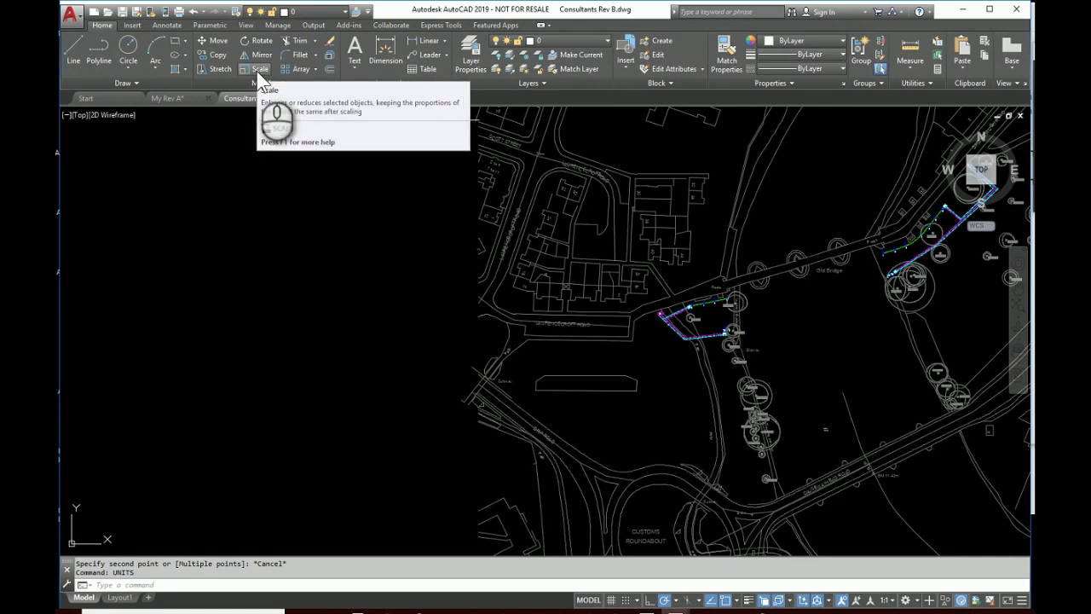
pyautogui.write('C')
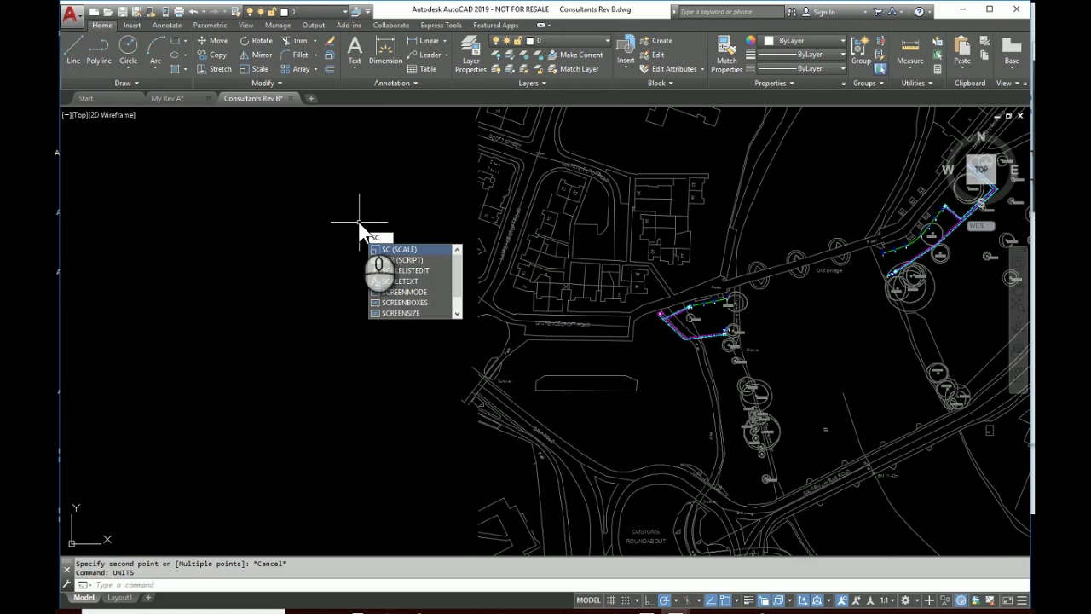
pyautogui.press('Return')
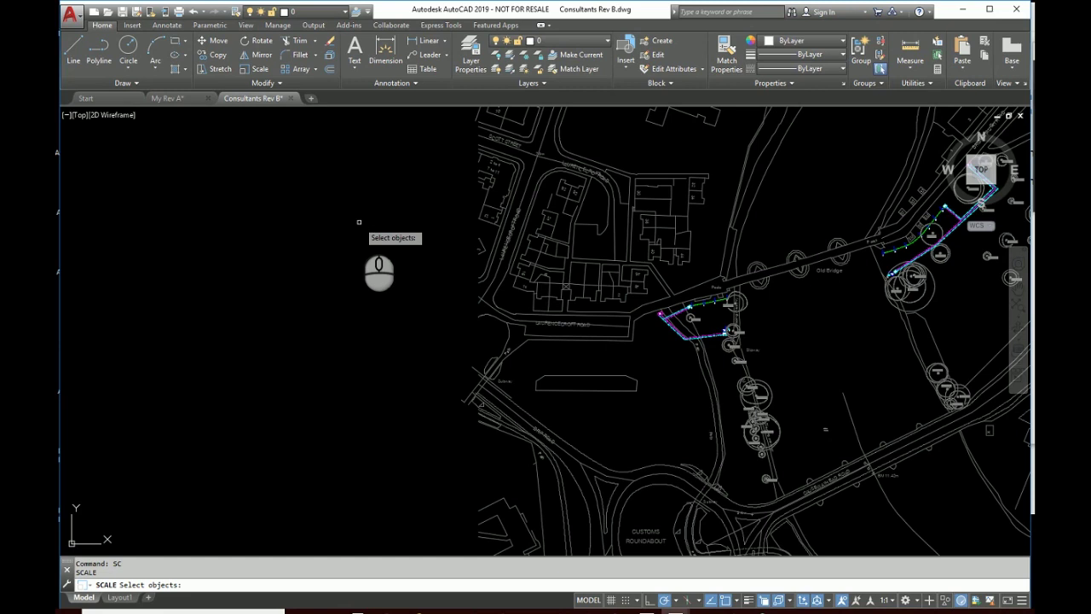
pyautogui.write('all')
pyautogui.press('Return')
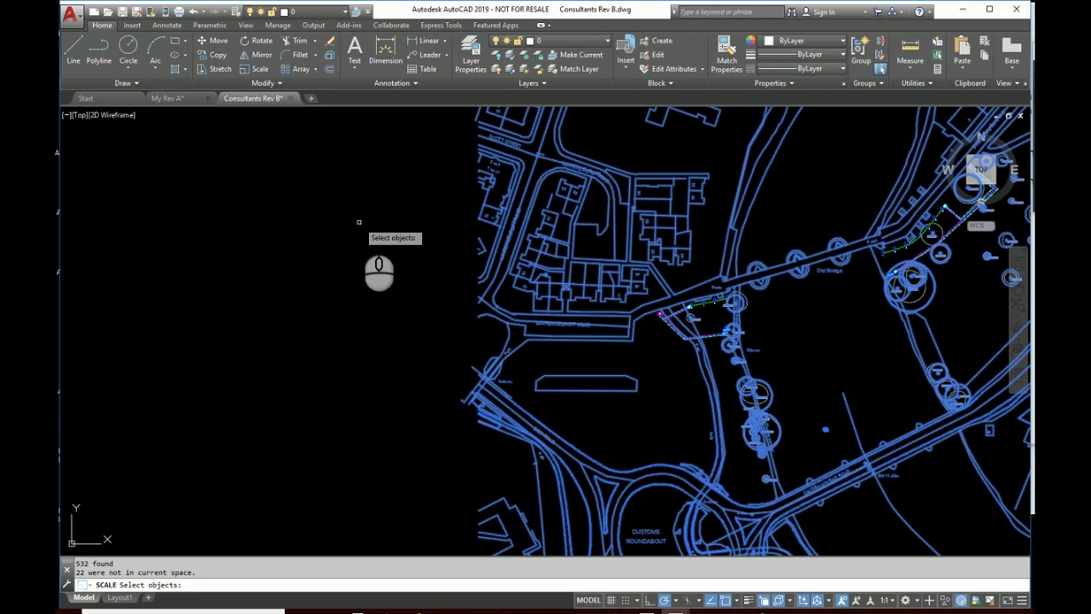
pyautogui.press('Return')
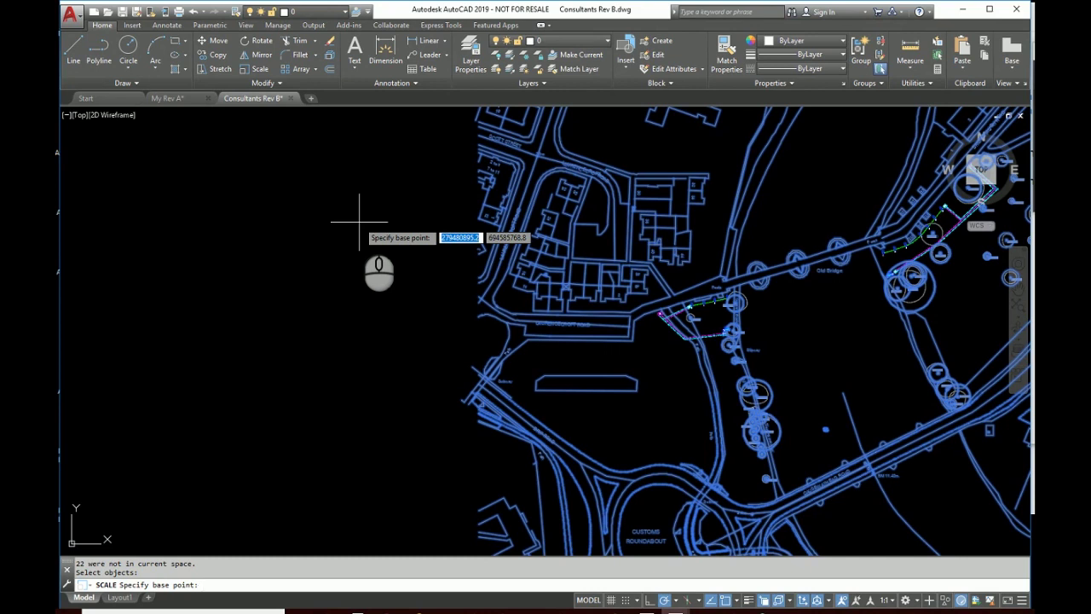
pyautogui.write('0,0')
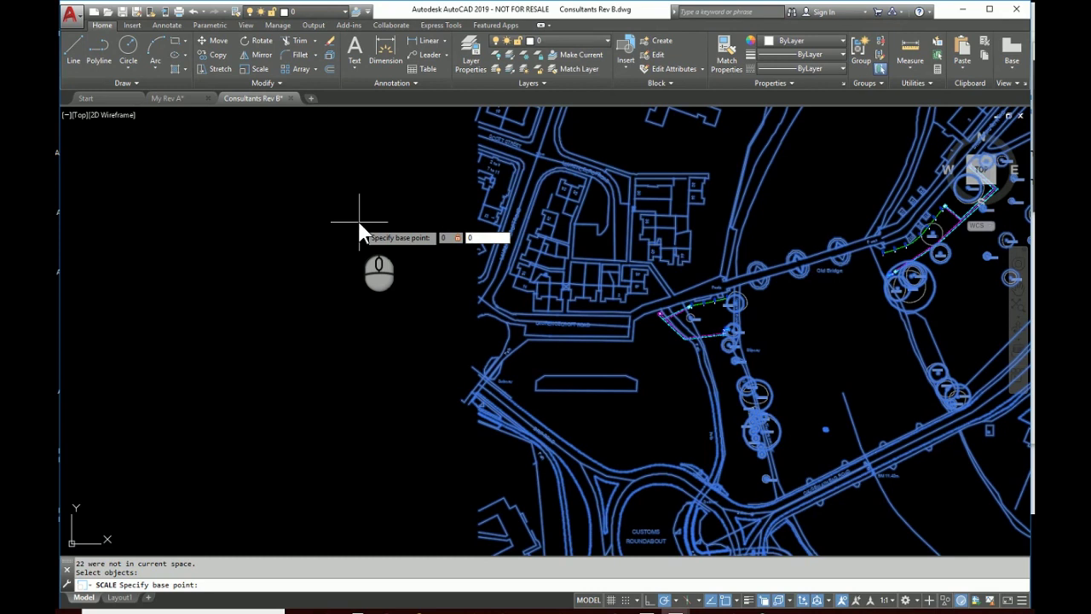
pyautogui.press('Return')
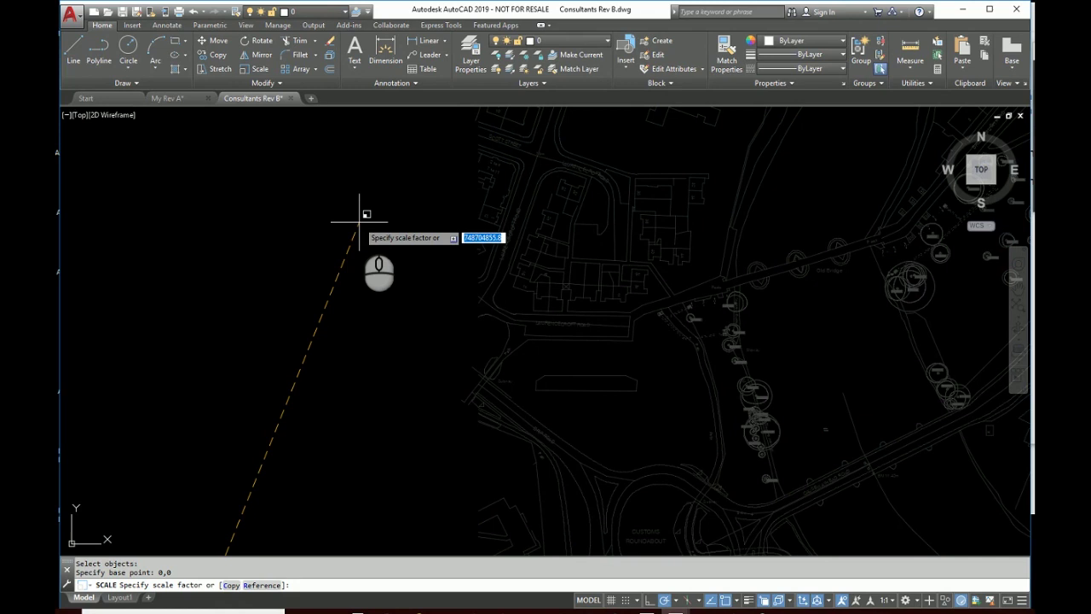
pyautogui.write('0.001')
pyautogui.press('Return')
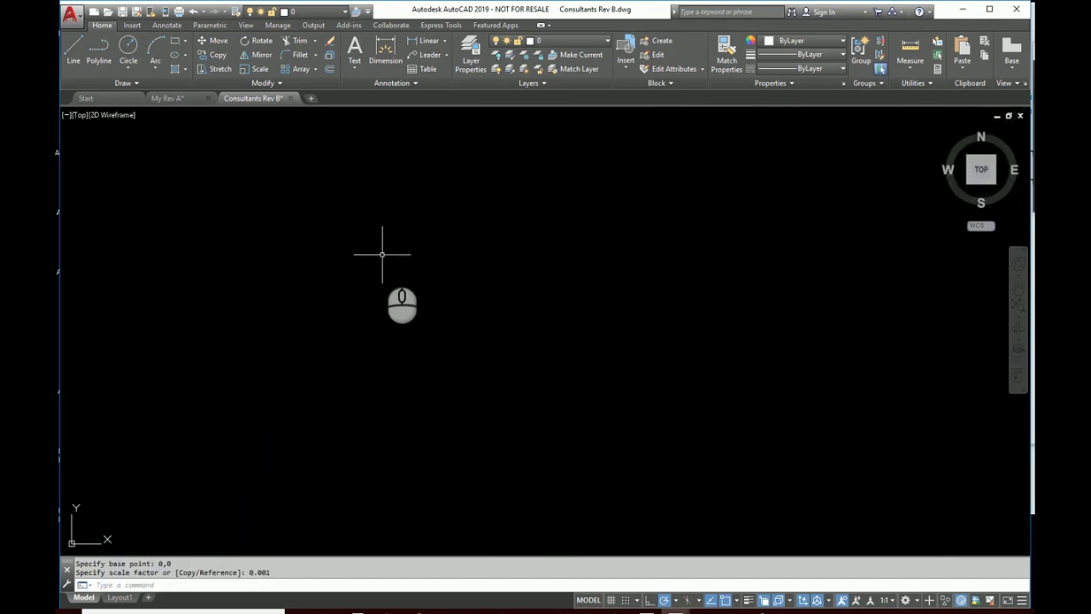
# Zoom to extents and re-measure the Subway rectangle's bottom edge, now about 51.0 units
pyautogui.moveTo(494, 273); pyautogui.dragTo(490, 277, button='middle')
pyautogui.middleClick(490, 277)
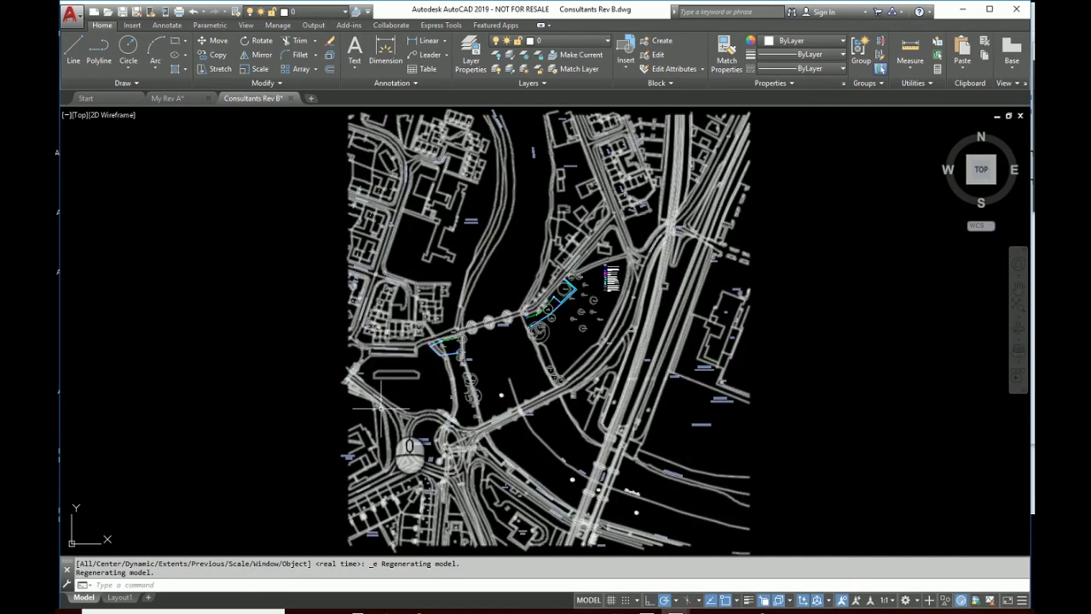
pyautogui.scroll(6, 396, 373)
pyautogui.scroll(4, 396, 373)
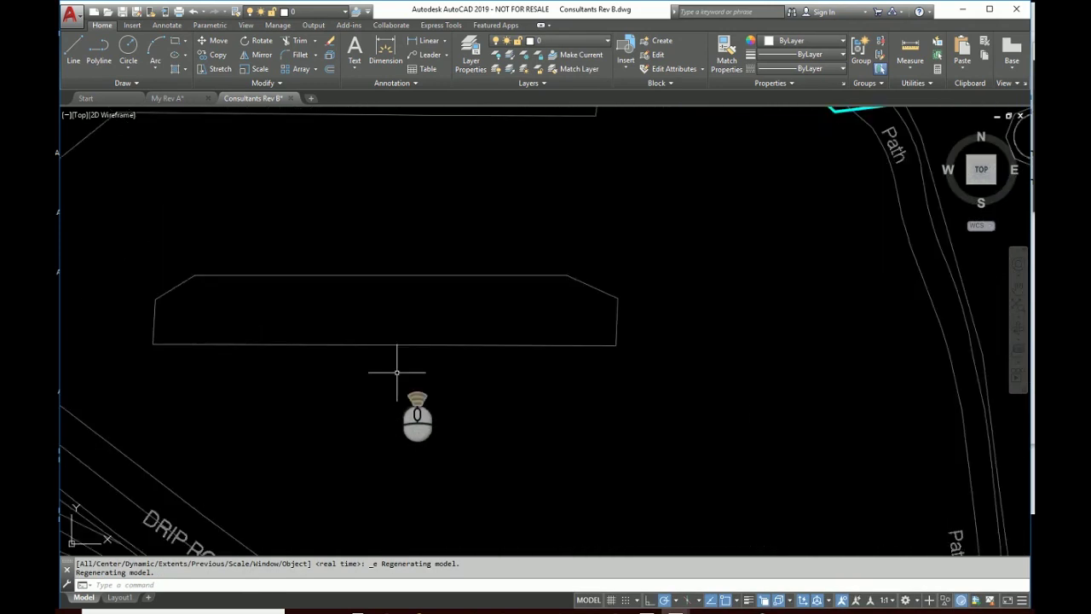
pyautogui.click(910, 51)
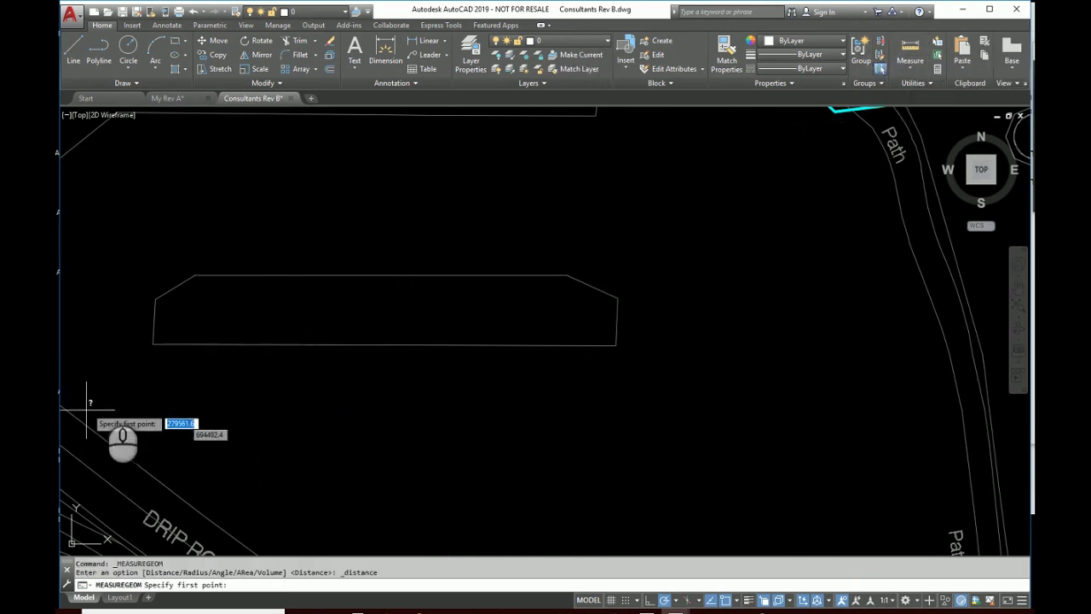
pyautogui.click(150, 343)
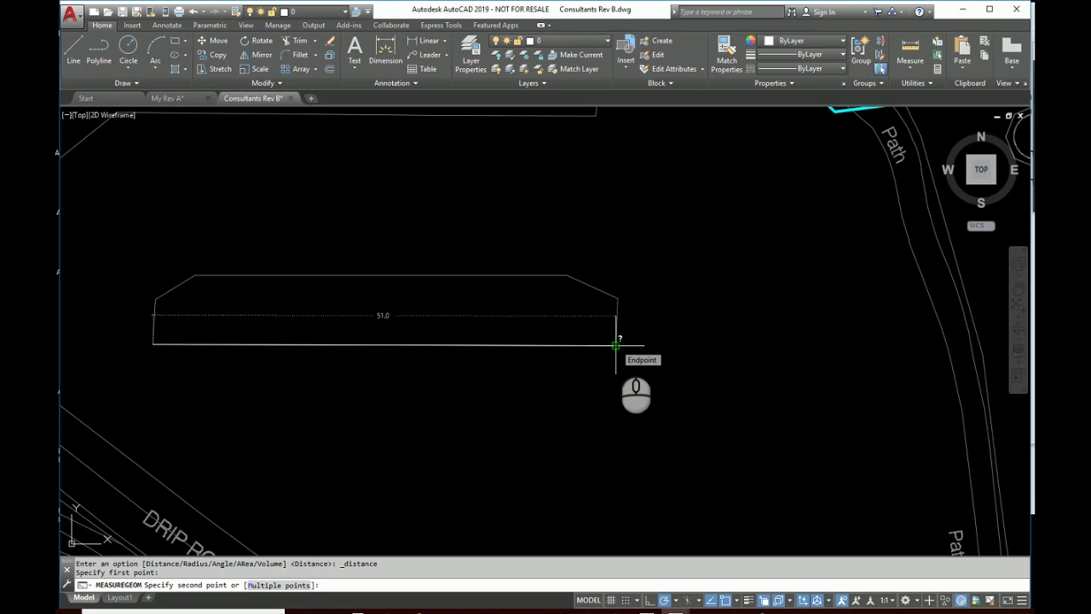
pyautogui.press('Escape')
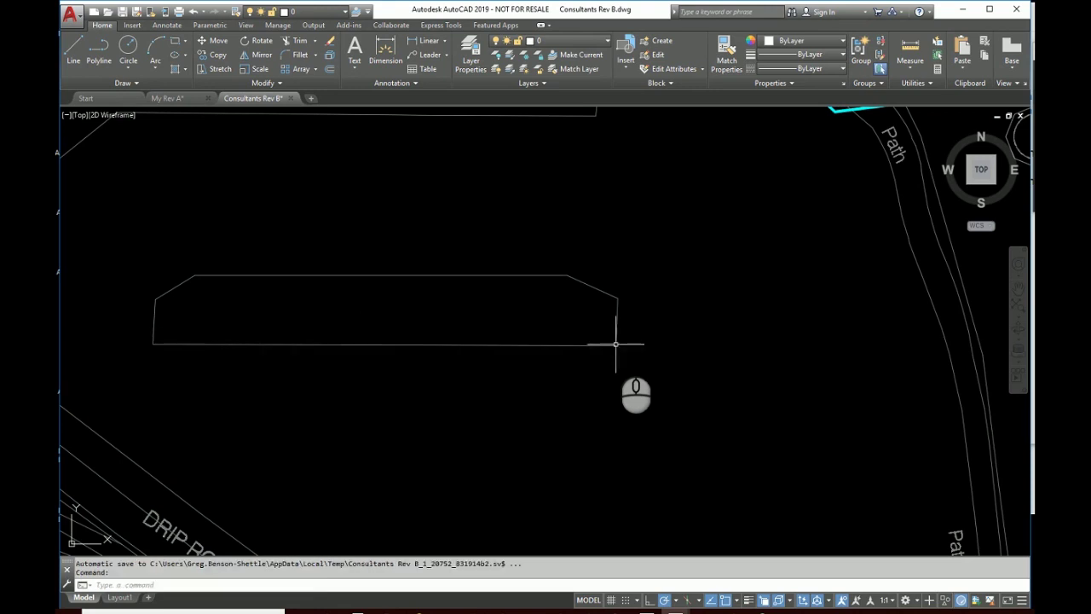
# Set the drawing units' length precision to 0.000 with the UNITS command
pyautogui.write('UNI')
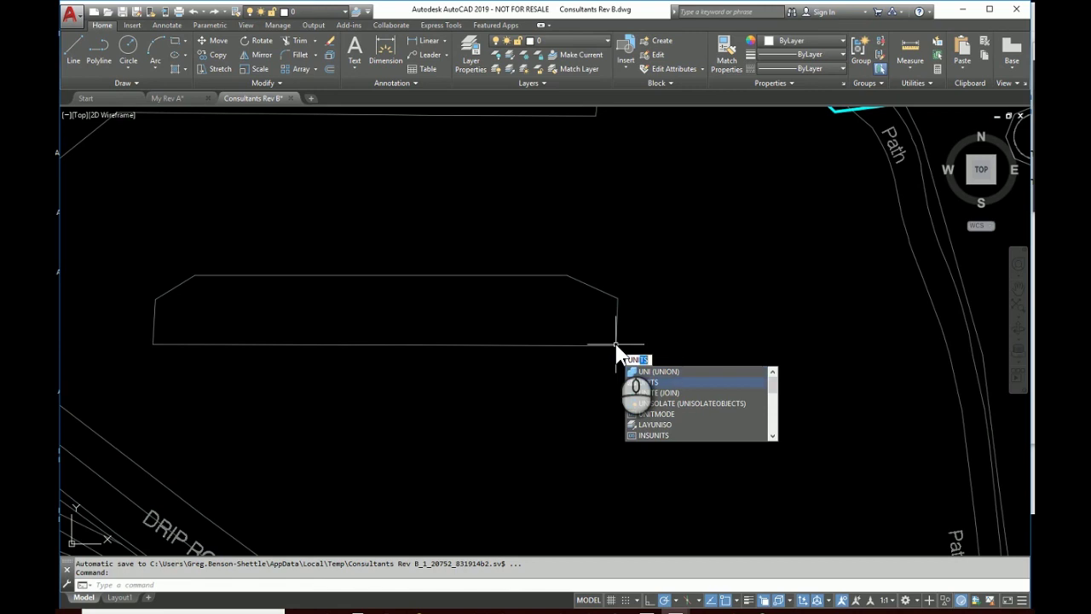
pyautogui.press('Escape')
pyautogui.press('Return')
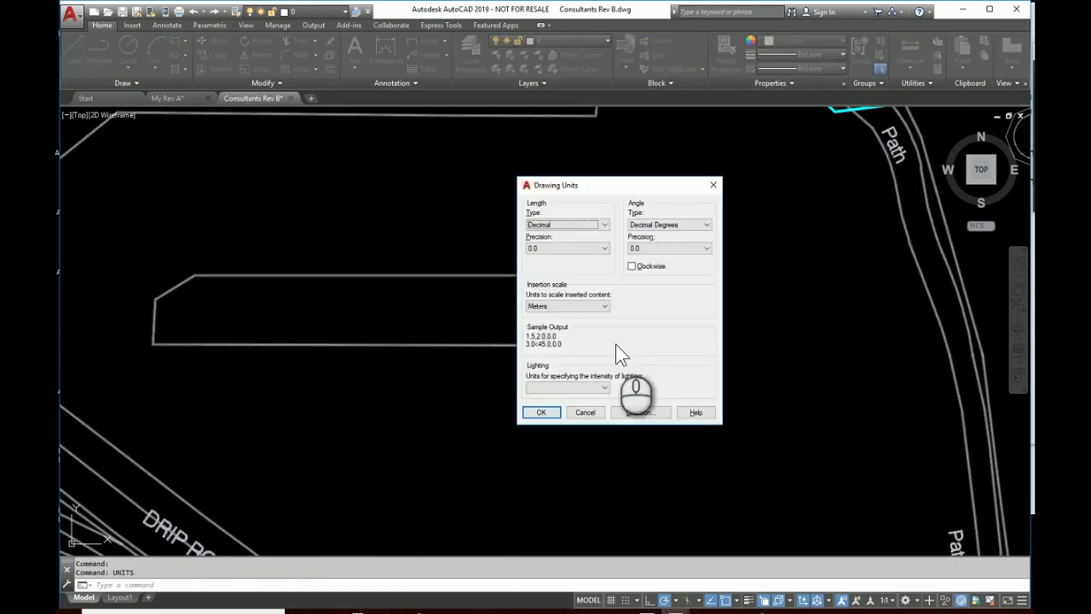
pyautogui.click(604, 248)
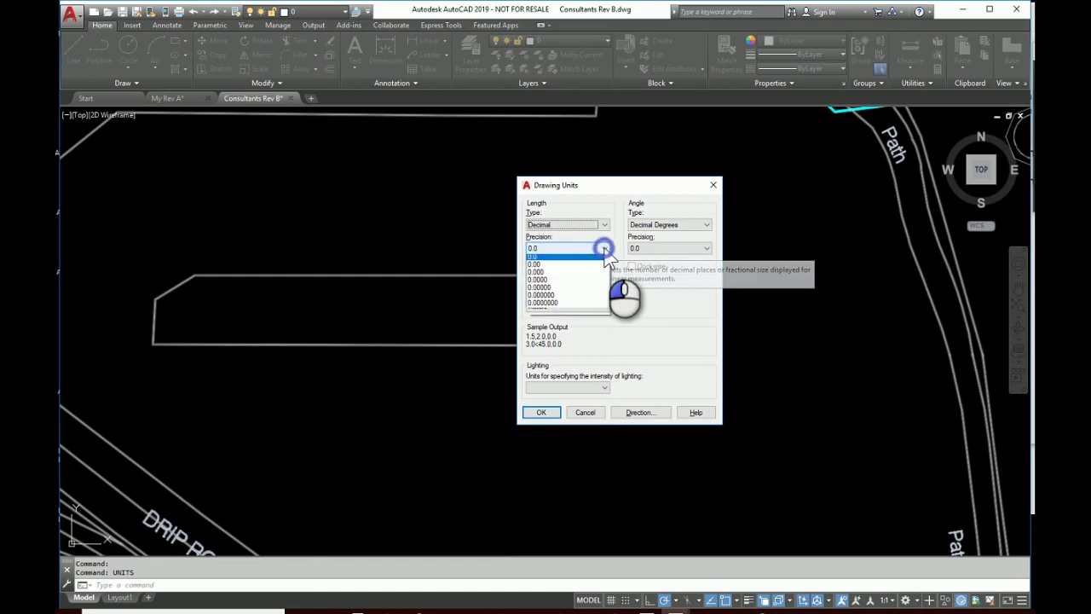
pyautogui.click(550, 282)
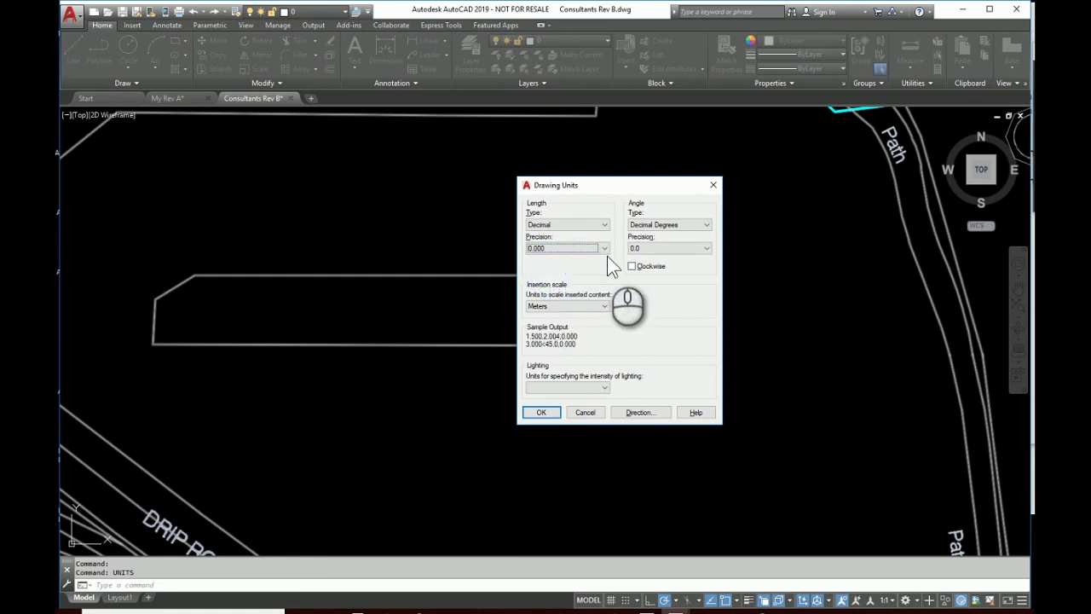
pyautogui.click(544, 412)
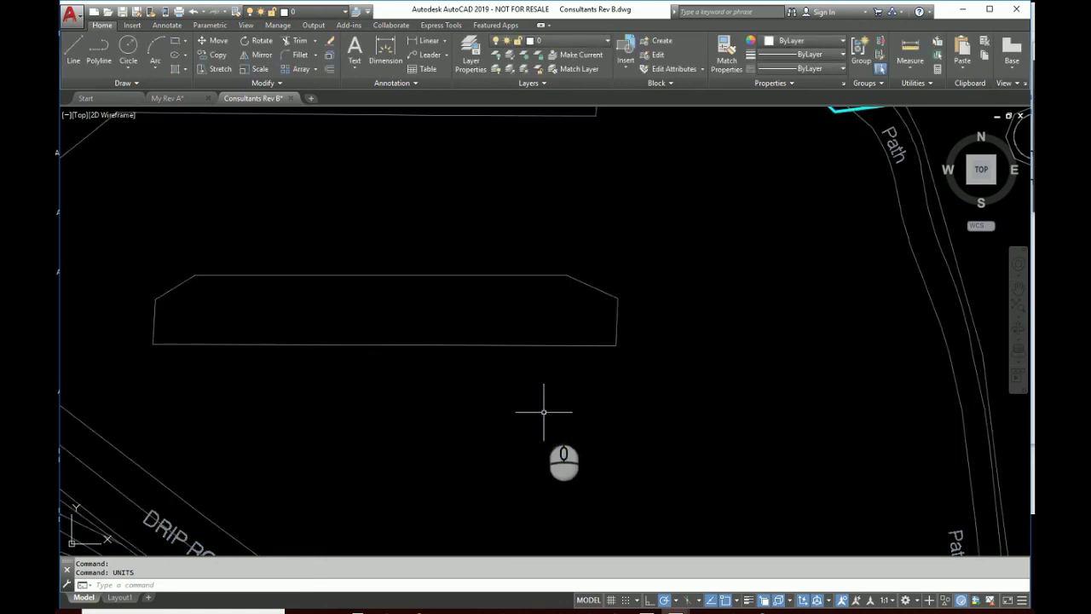
# Re-measure the shape's bottom edge to read 50.950, then zoom to the whole site plan
pyautogui.click(900, 53)
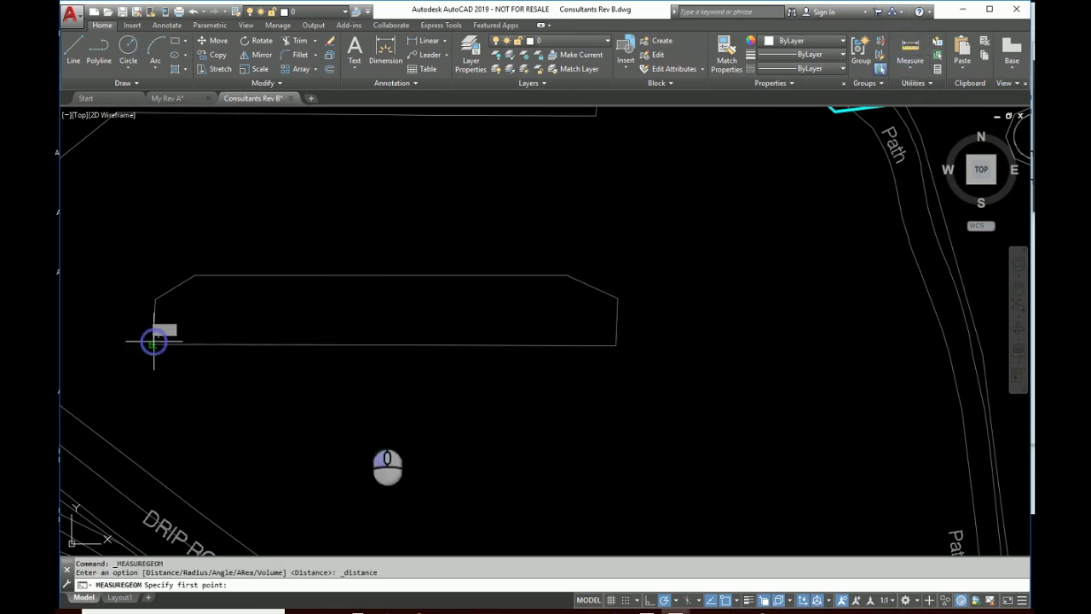
pyautogui.click(152, 345)
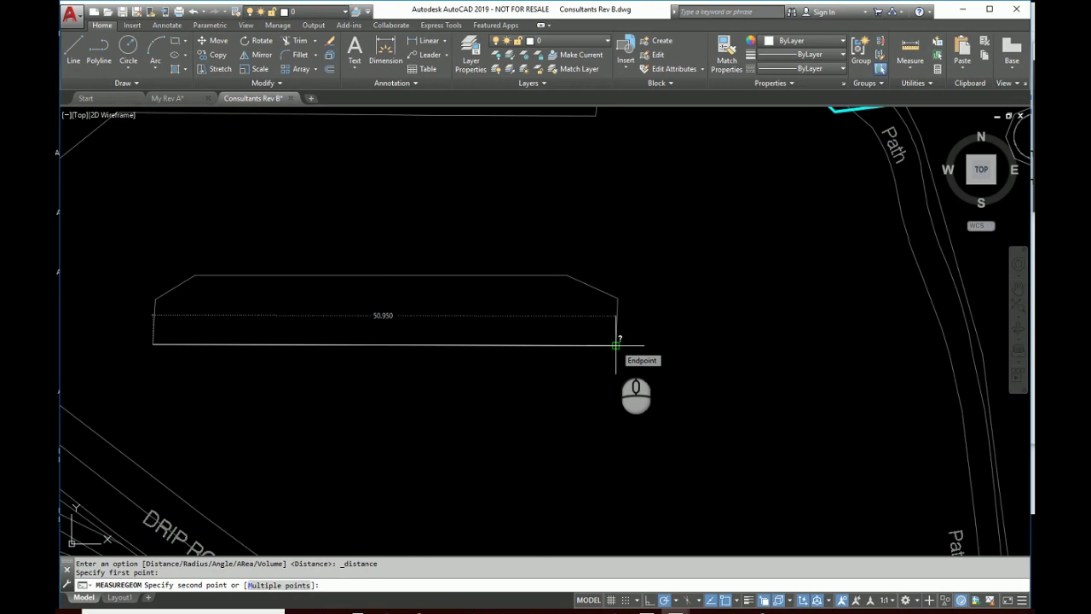
pyautogui.press('Escape')
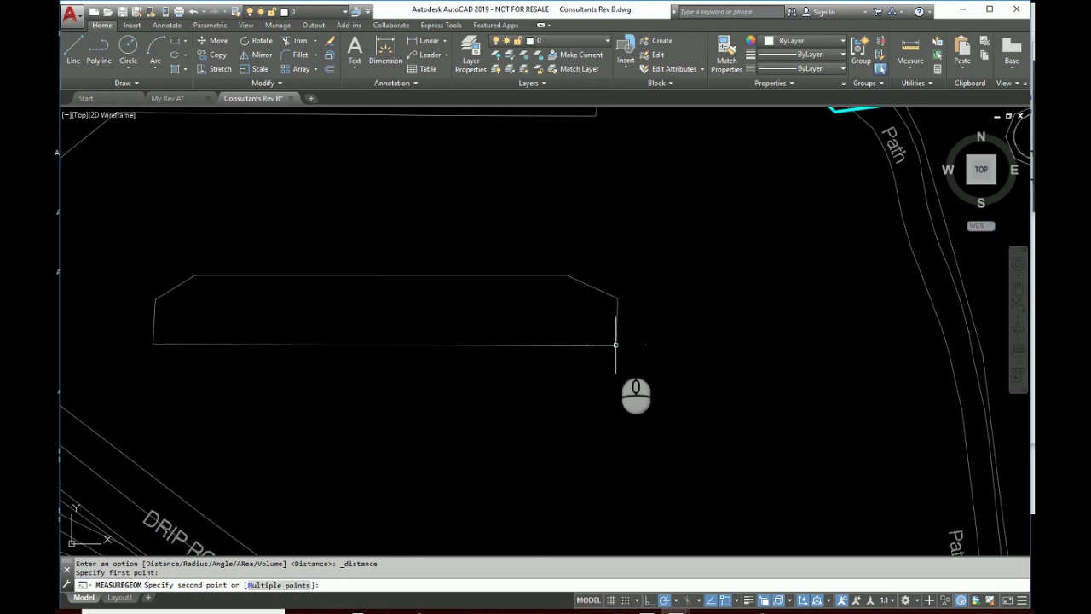
pyautogui.middleClick(629, 400)
pyautogui.middleClick(630, 400)
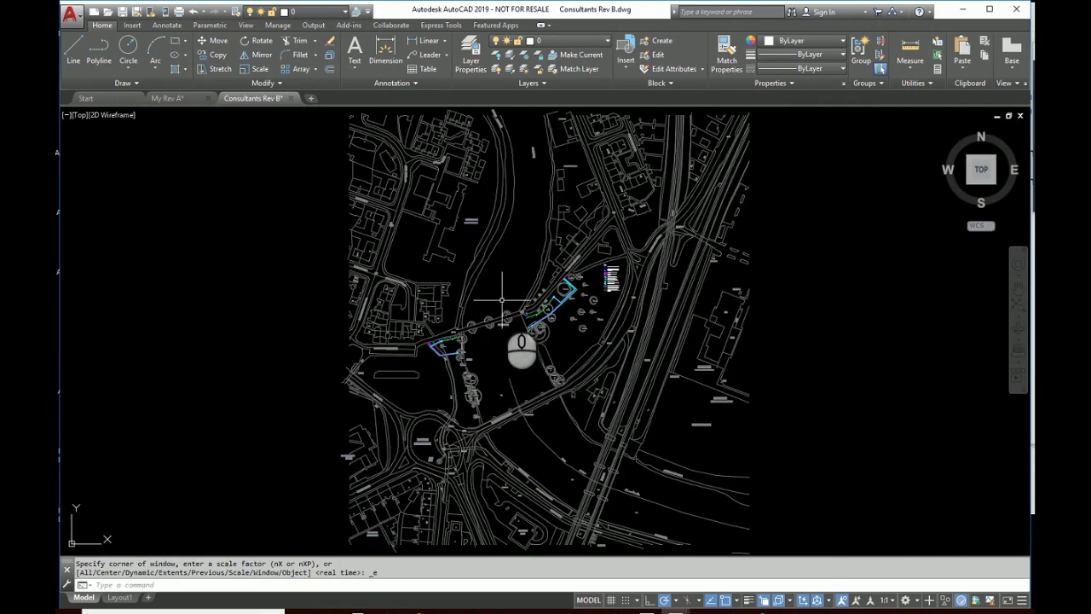
# Quick Select every object on the FES_621 power equipment layer
pyautogui.scroll(5, 502, 299)
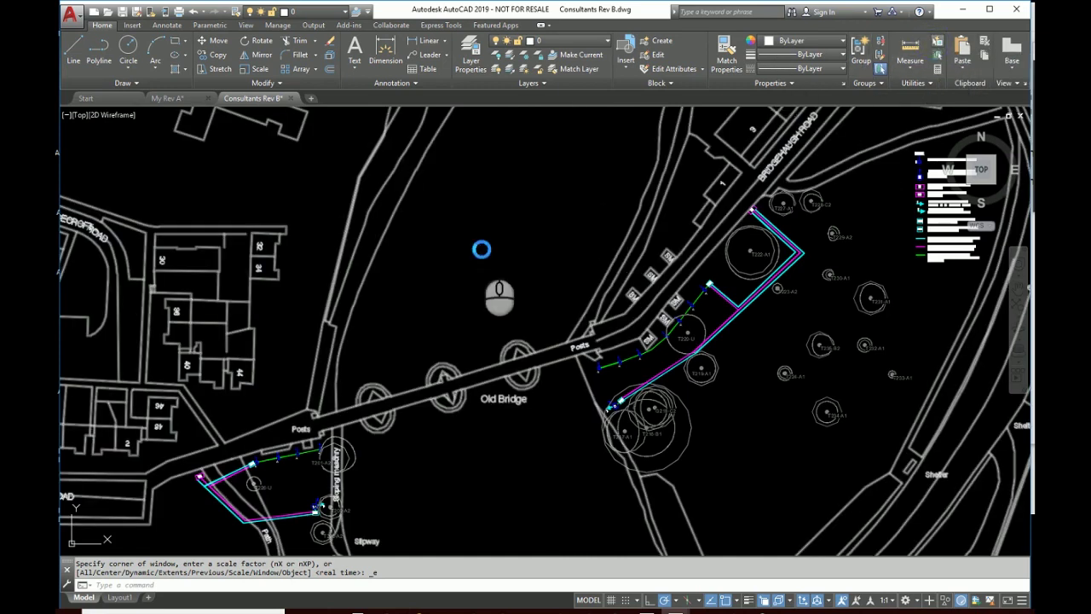
pyautogui.click(385, 218)
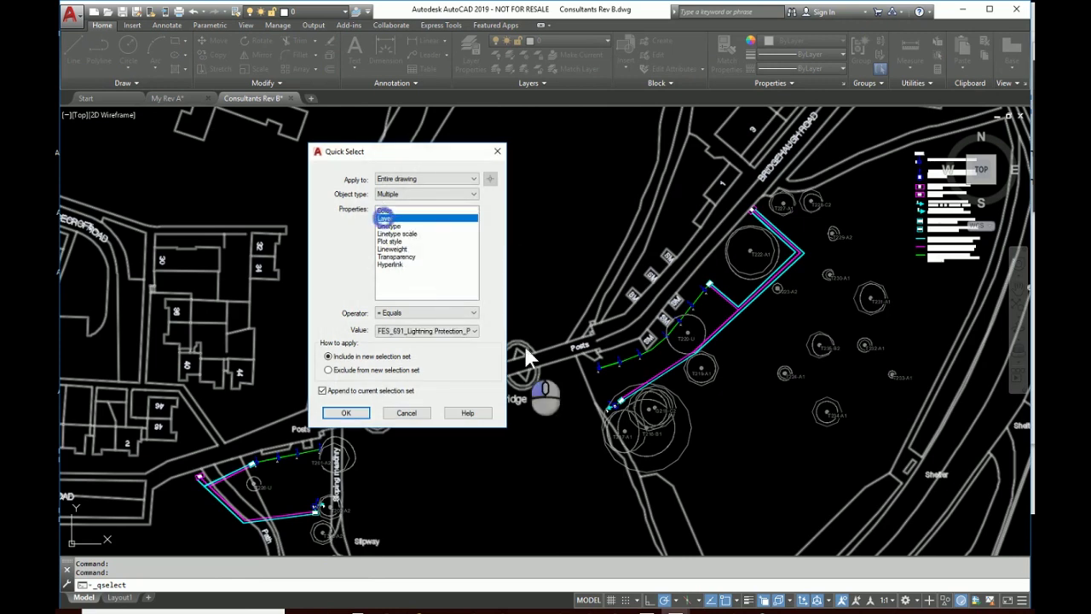
pyautogui.click(474, 330)
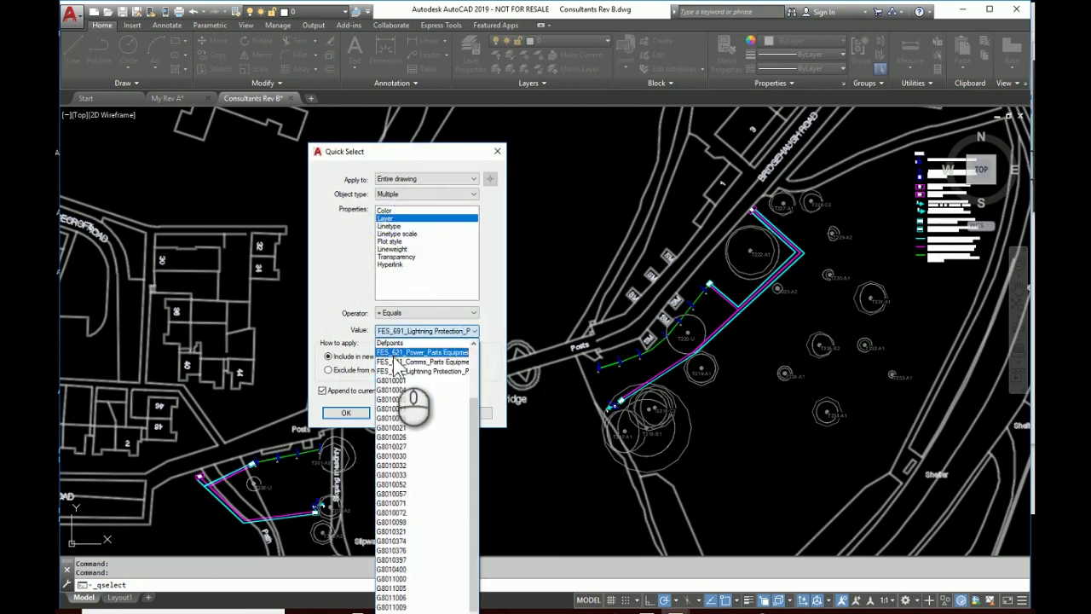
pyautogui.click(394, 353)
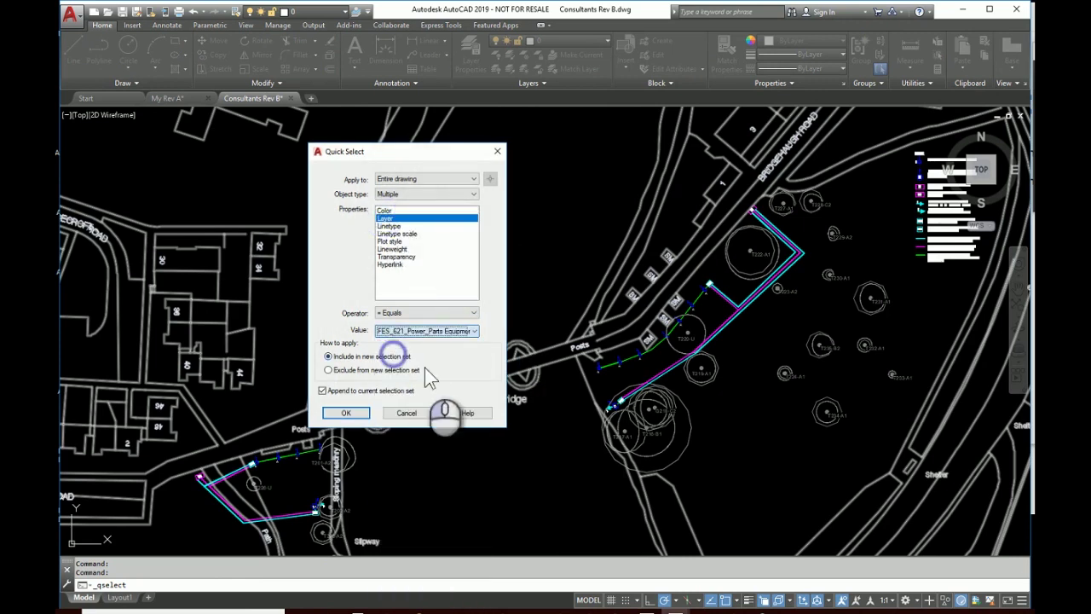
pyautogui.click(359, 413)
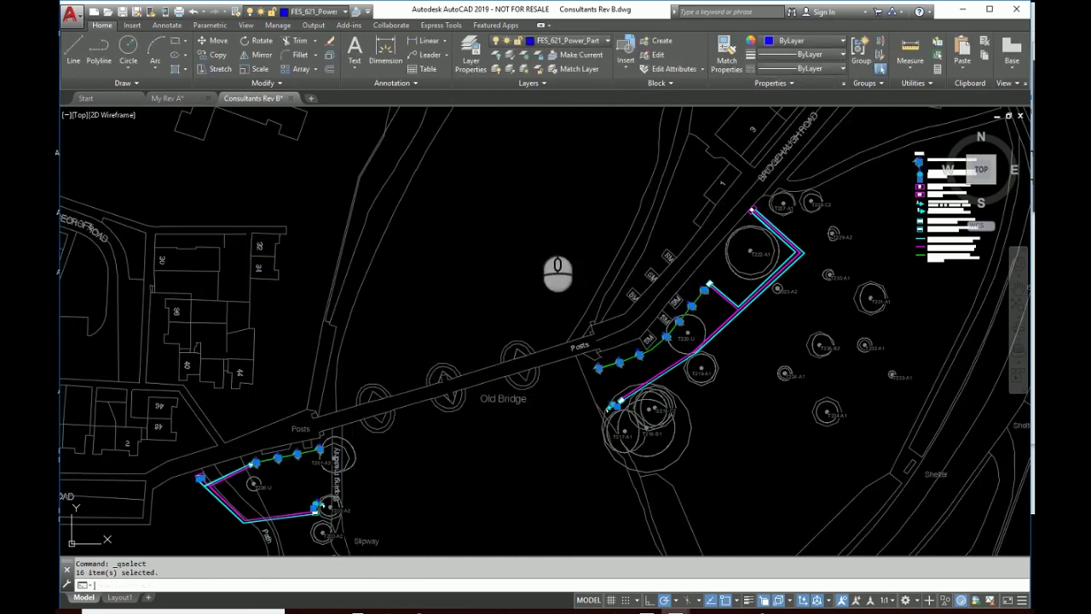
# Append all objects on the FES_641 comms and FES_691 lightning protection layers to the selection
pyautogui.press('Return')
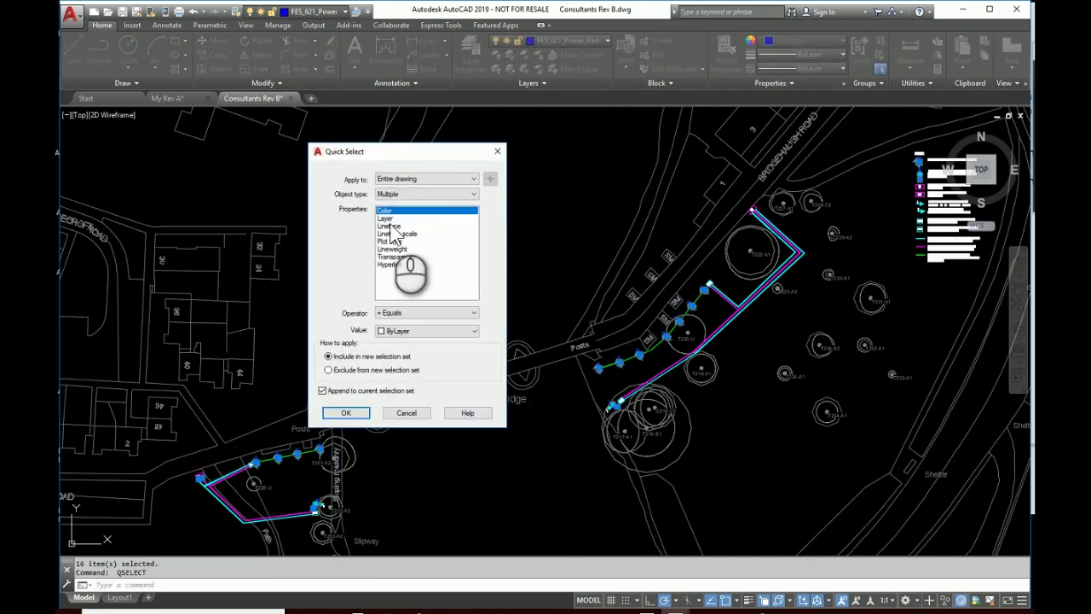
pyautogui.click(388, 218)
pyautogui.click(418, 330)
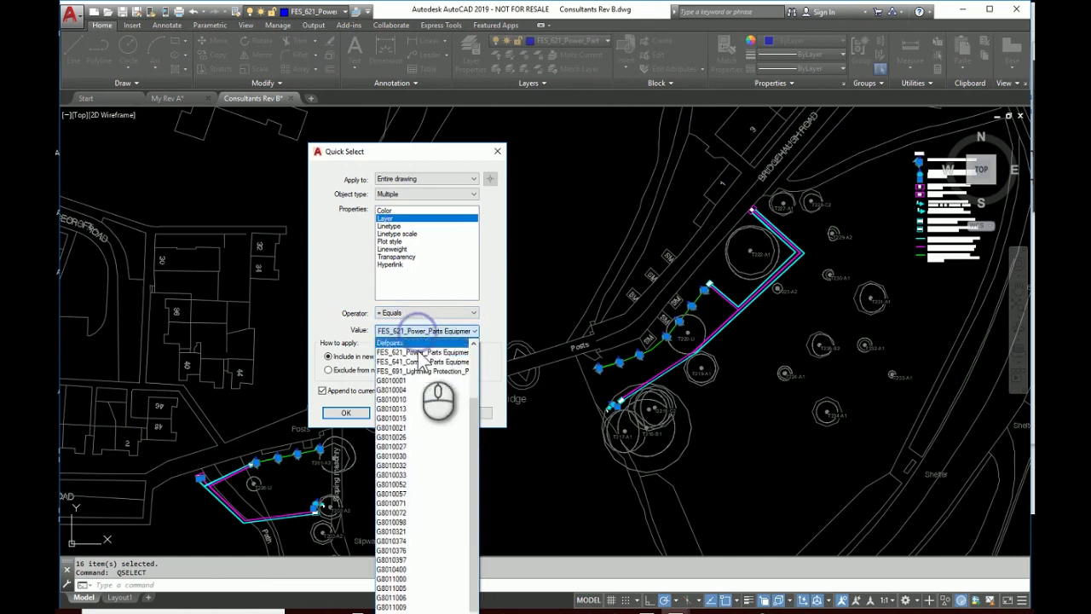
pyautogui.click(418, 362)
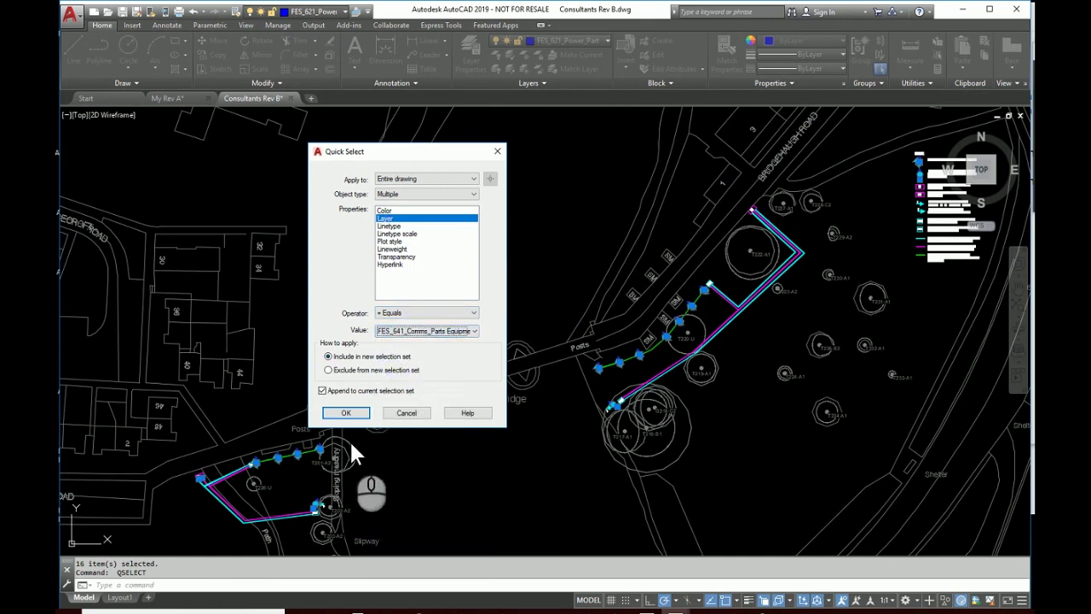
pyautogui.click(350, 412)
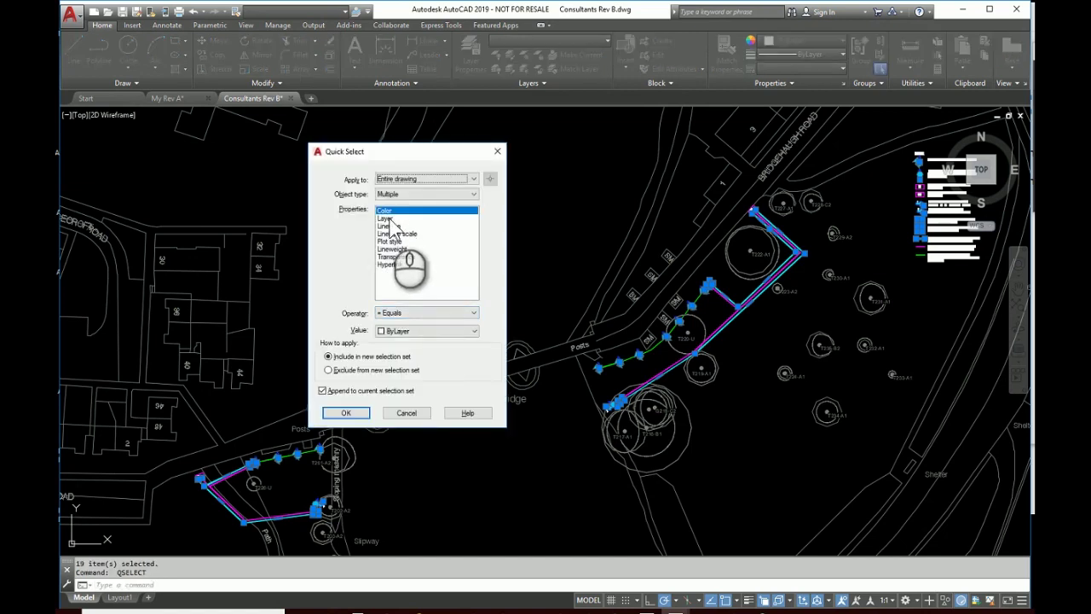
pyautogui.click(388, 218)
pyautogui.click(418, 333)
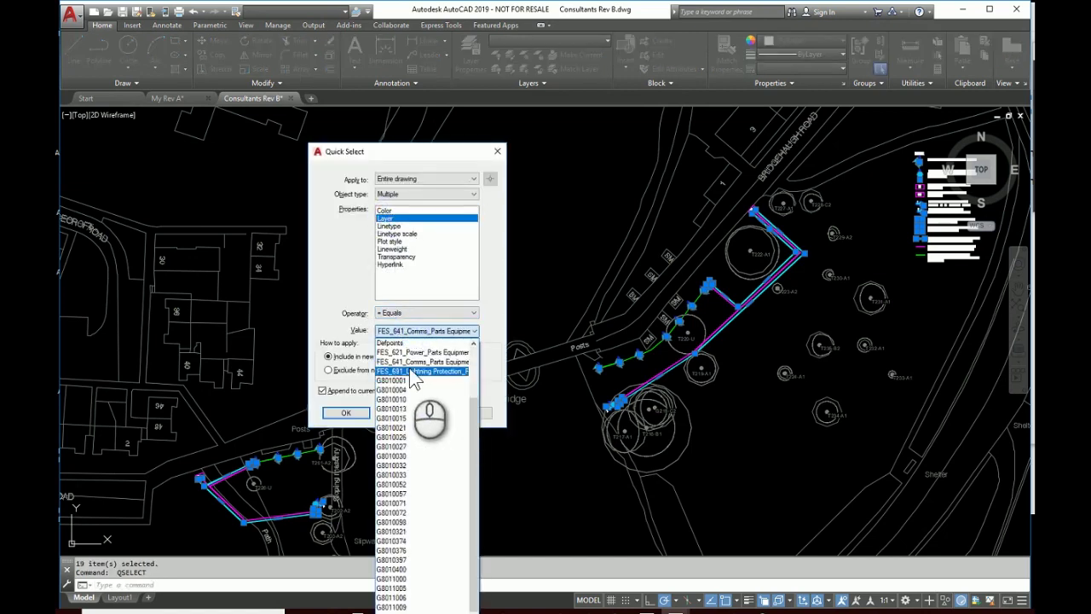
pyautogui.click(418, 373)
pyautogui.click(345, 412)
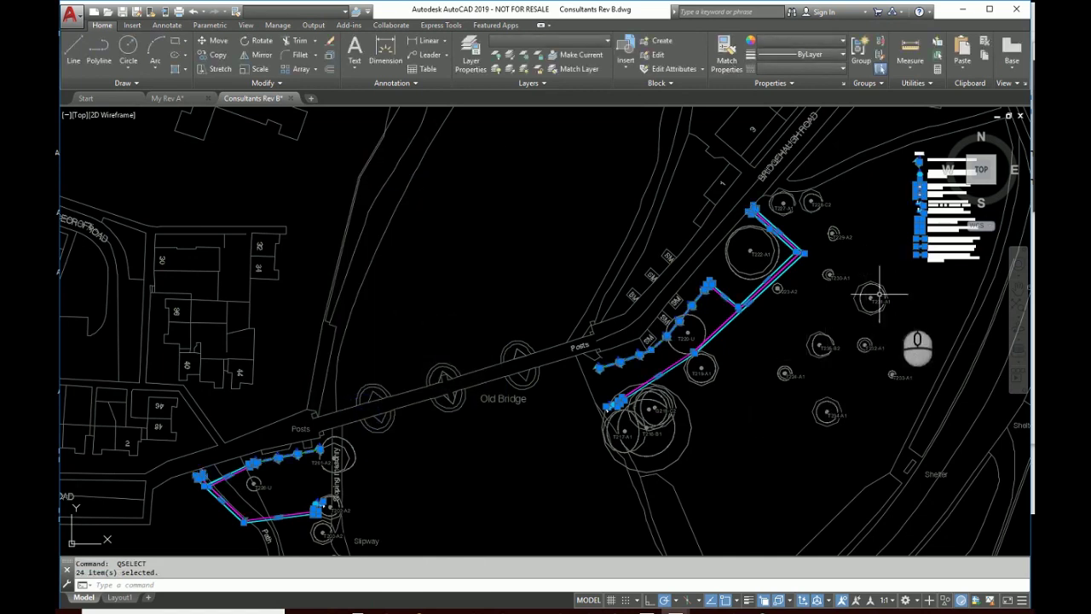
pyautogui.moveTo(891, 317); pyautogui.dragTo(798, 344, button='middle')
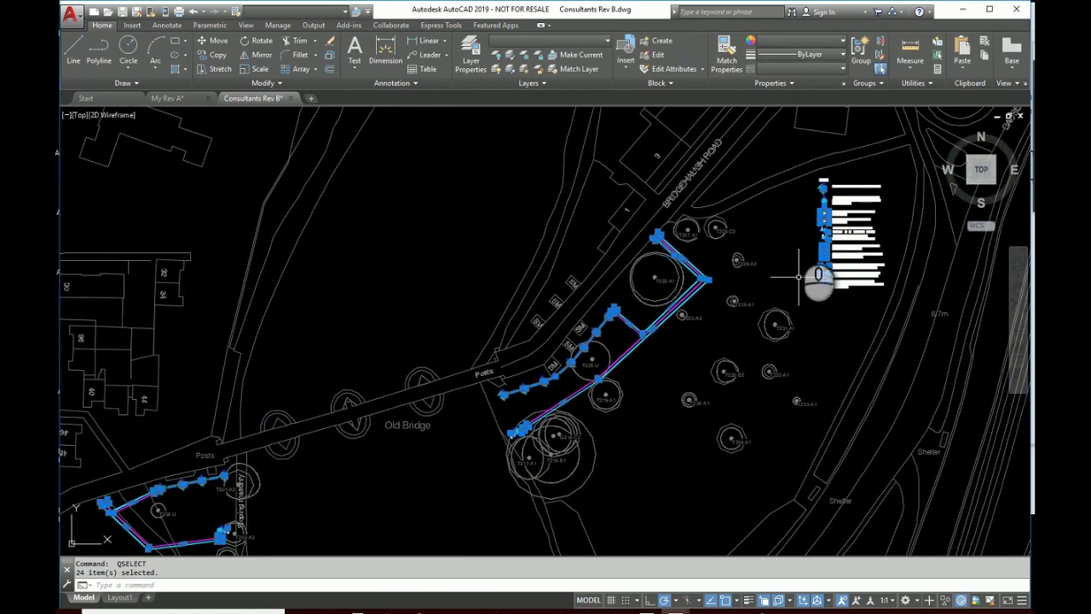
# Add the legend symbols to the selection and copy everything with a base point snapped to an endpoint
pyautogui.click(781, 153)
pyautogui.click(899, 312)
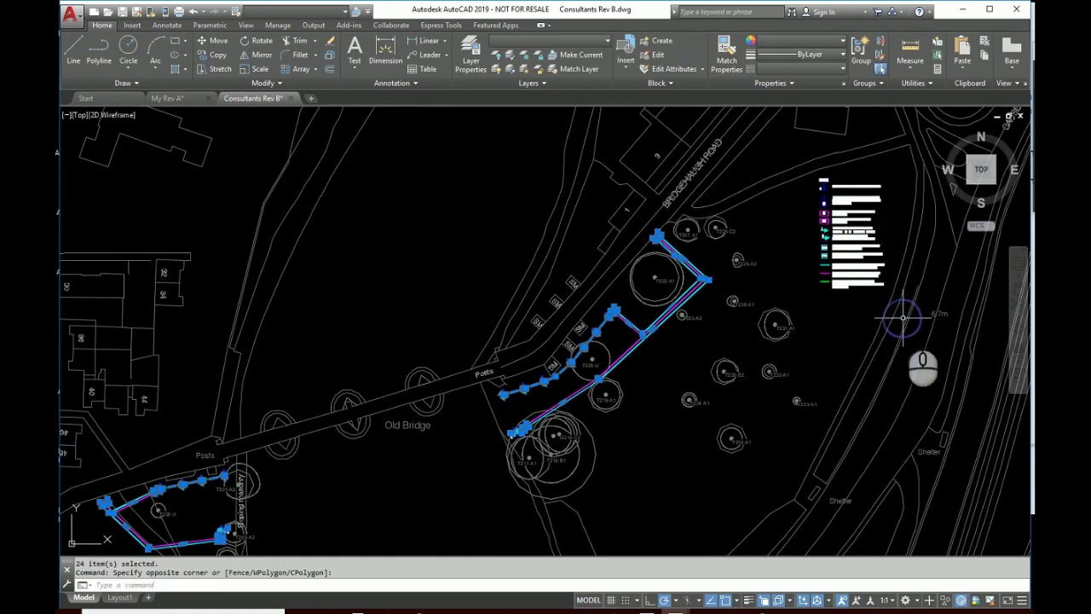
pyautogui.moveTo(775, 313); pyautogui.dragTo(878, 251, button='middle')
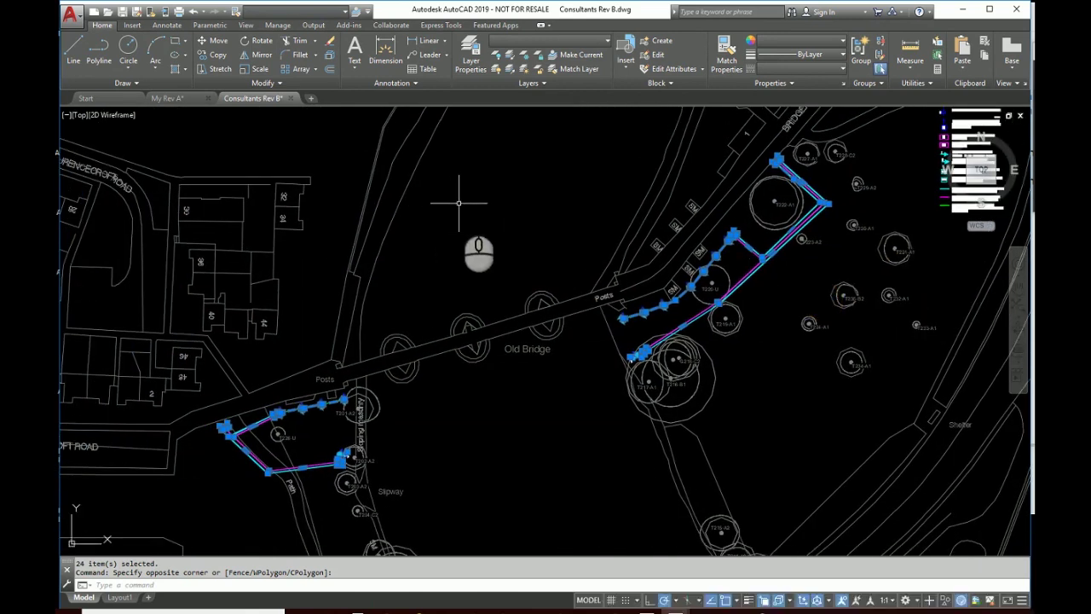
pyautogui.rightClick(459, 203)
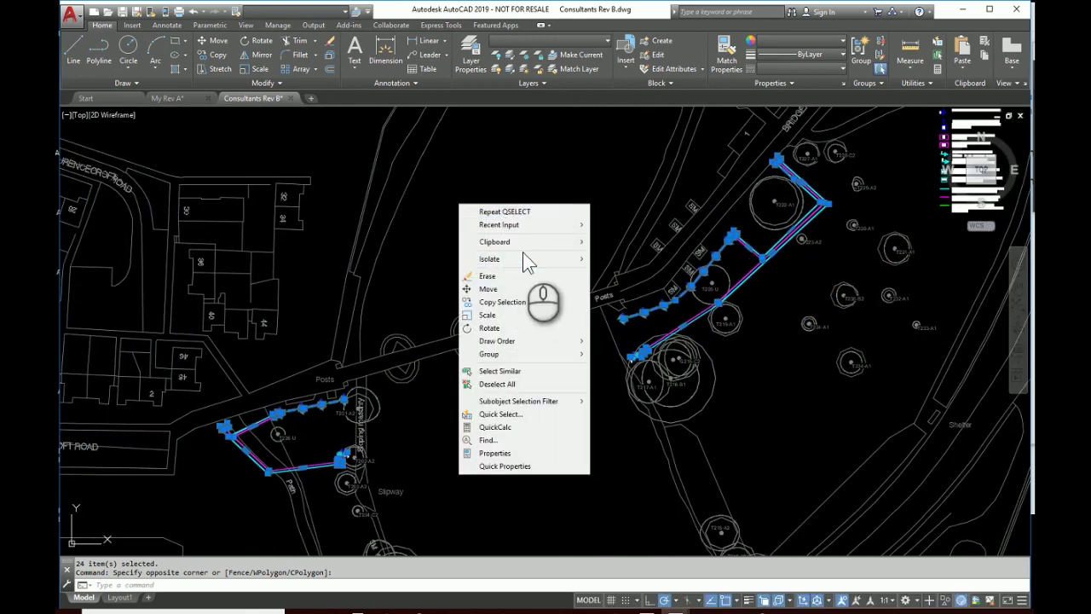
pyautogui.moveTo(523, 243)
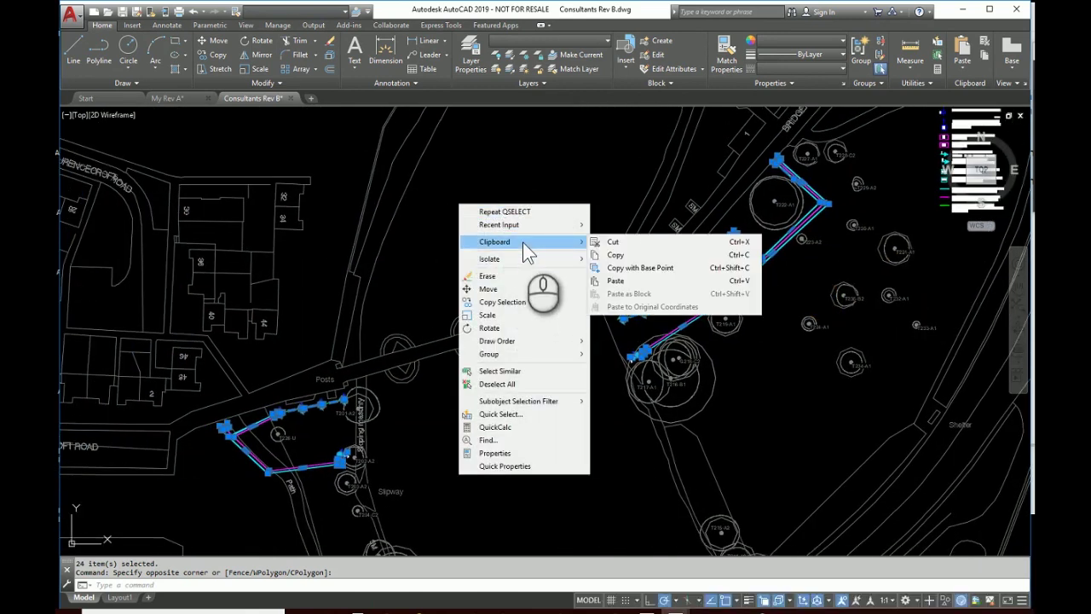
pyautogui.click(626, 268)
pyautogui.moveTo(502, 523)
pyautogui.mouseDown(button='middle')
pyautogui.moveTo(589, 425)
pyautogui.moveTo(740, 349)
pyautogui.mouseUp(button='middle')
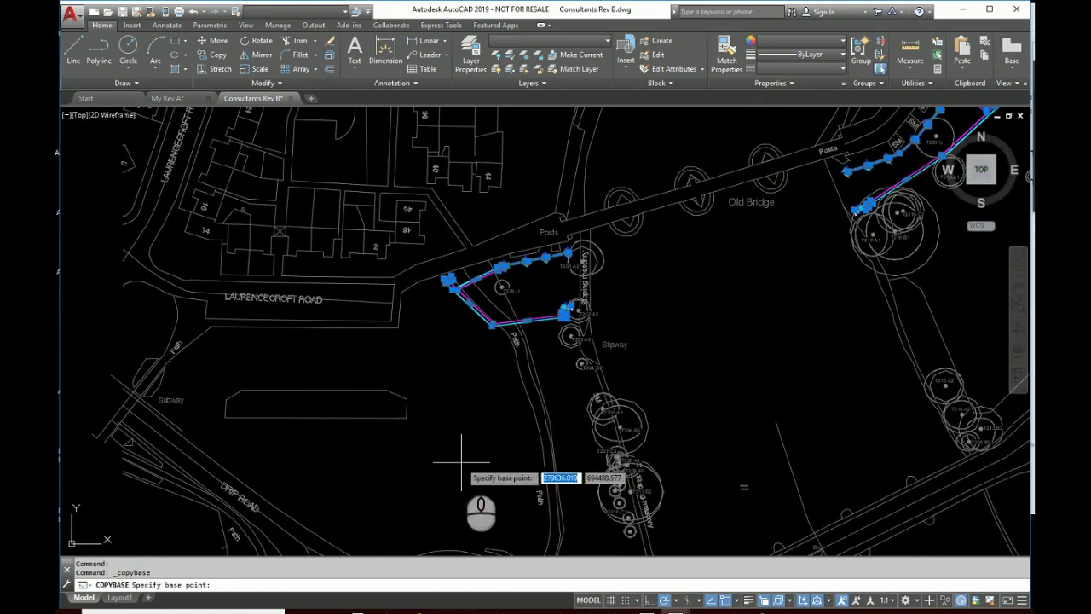
pyautogui.click(405, 418)
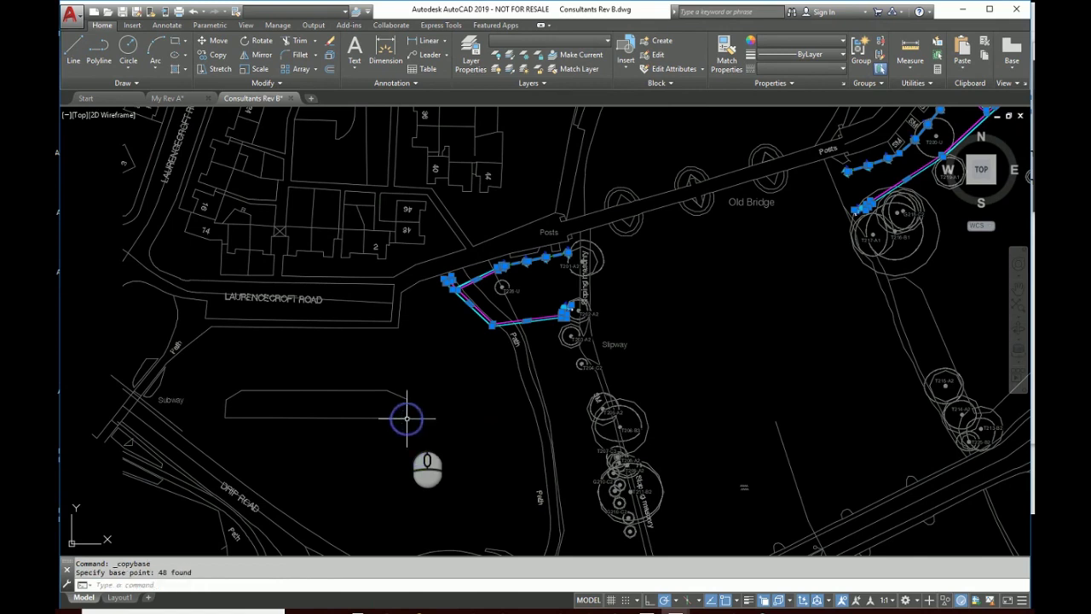
# In My Rev A, freeze the FES_641 comms and FES_691 lightning protection Existing layers
pyautogui.click(167, 98)
pyautogui.scroll(4, 443, 328)
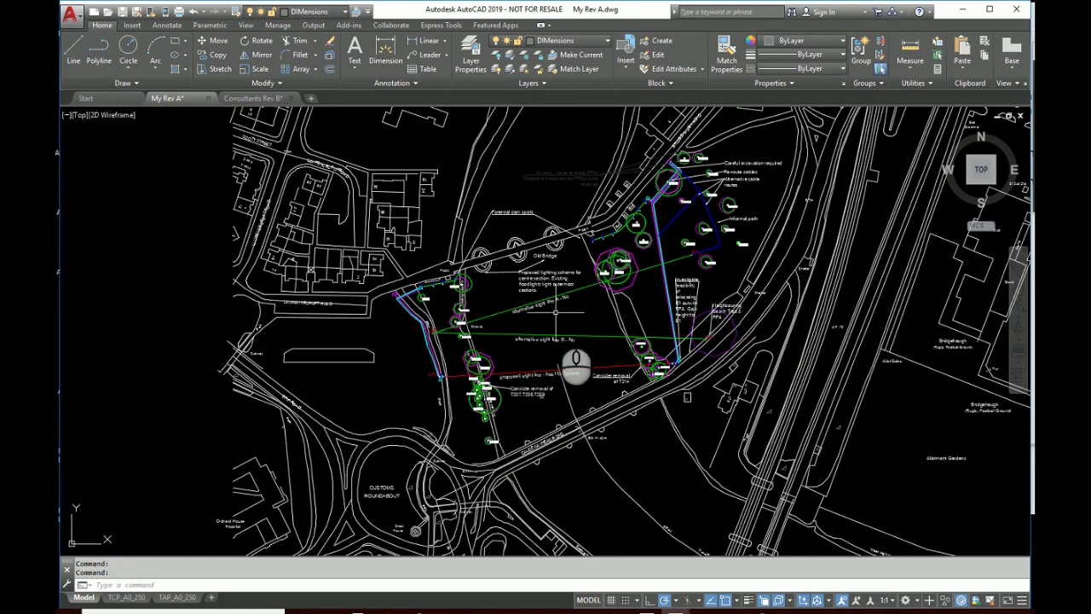
pyautogui.moveTo(555, 328); pyautogui.dragTo(595, 364, button='middle')
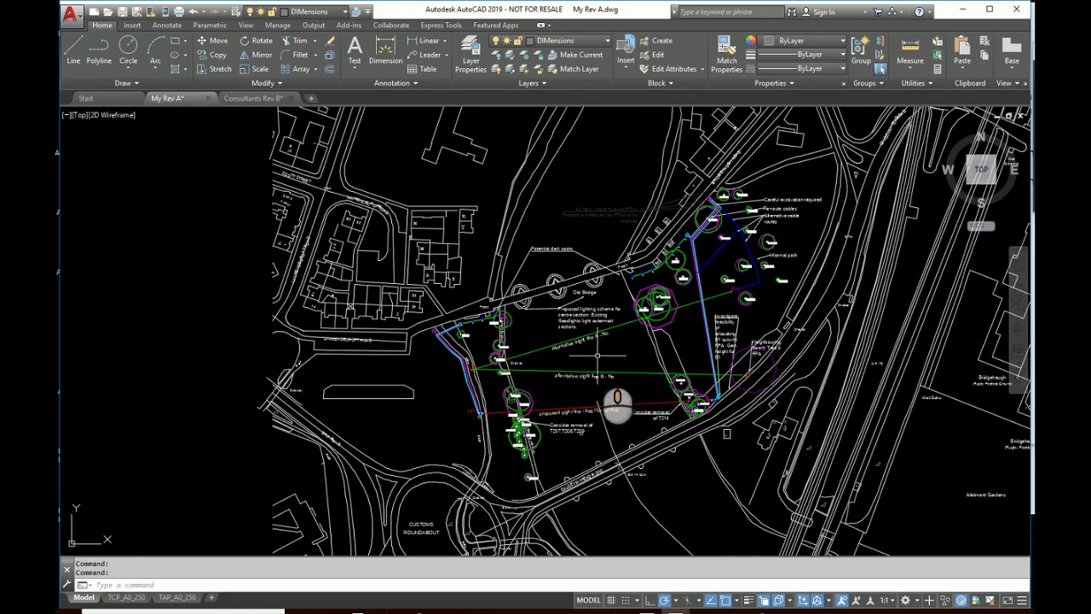
pyautogui.click(588, 40)
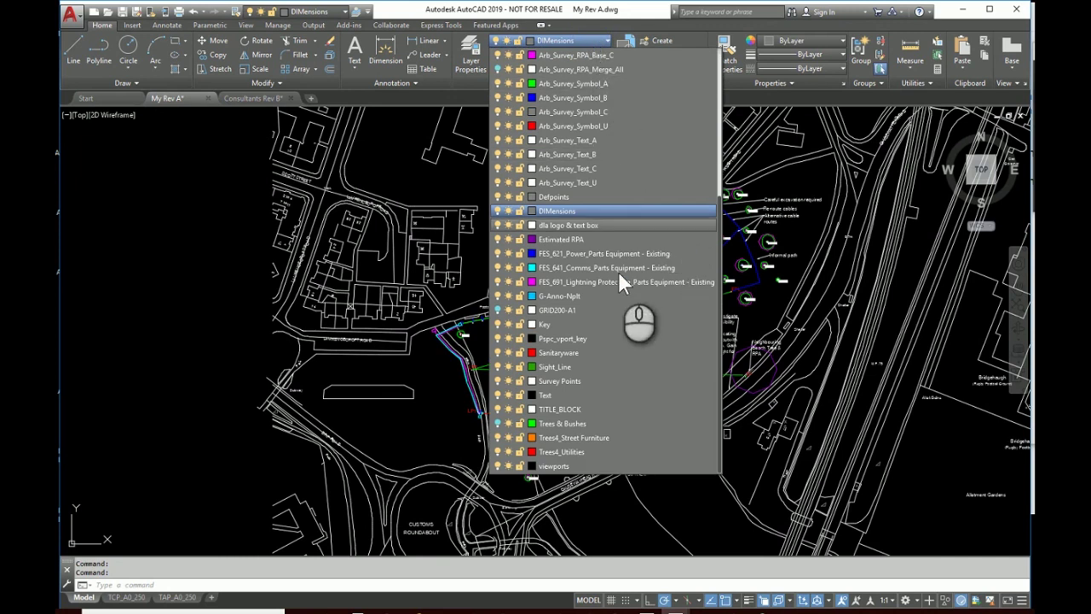
pyautogui.click(510, 260)
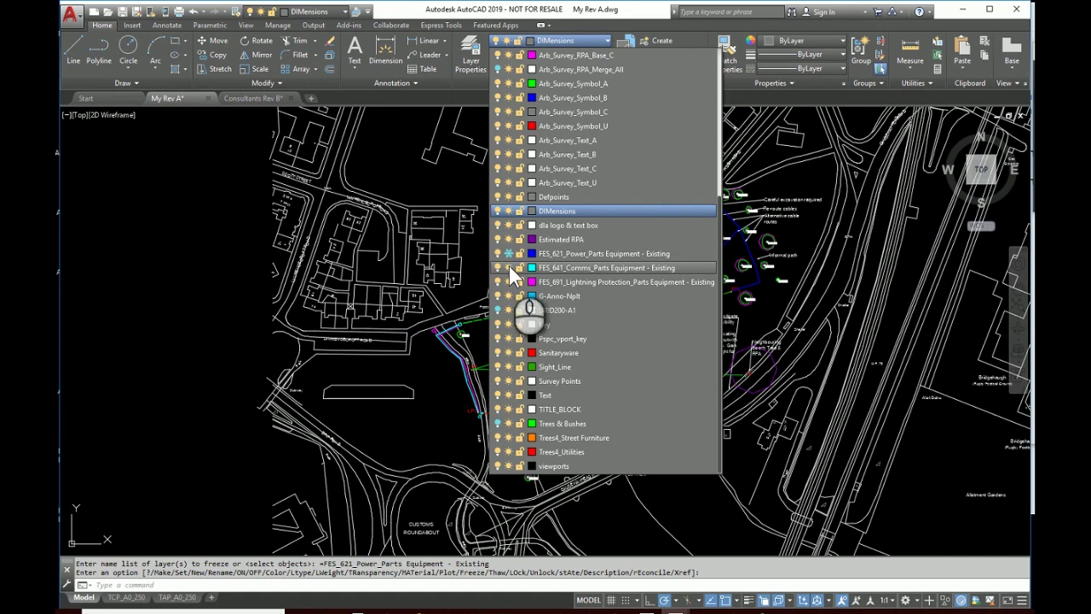
pyautogui.click(510, 282)
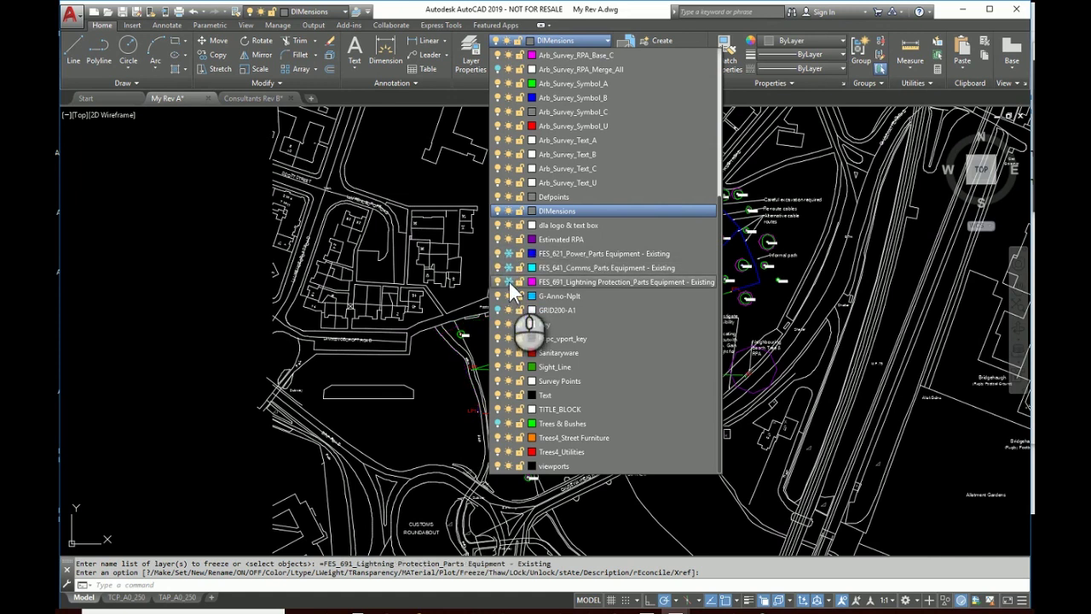
pyautogui.click(438, 390)
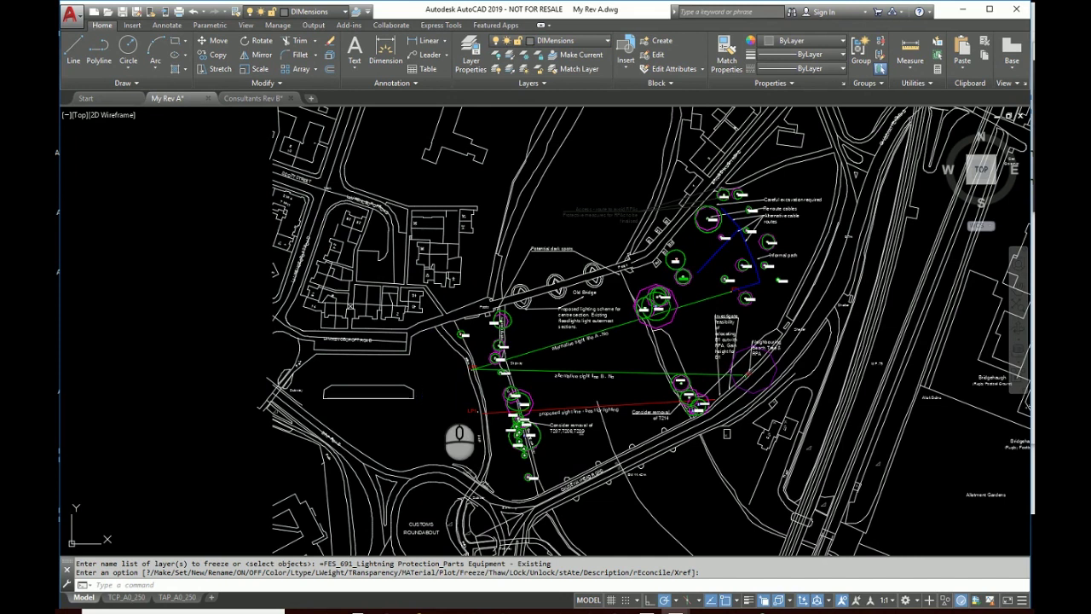
# Paste the copied equipment into My Rev A at the matching base point and inspect the routes
pyautogui.hotkey('ctrl', 'v')
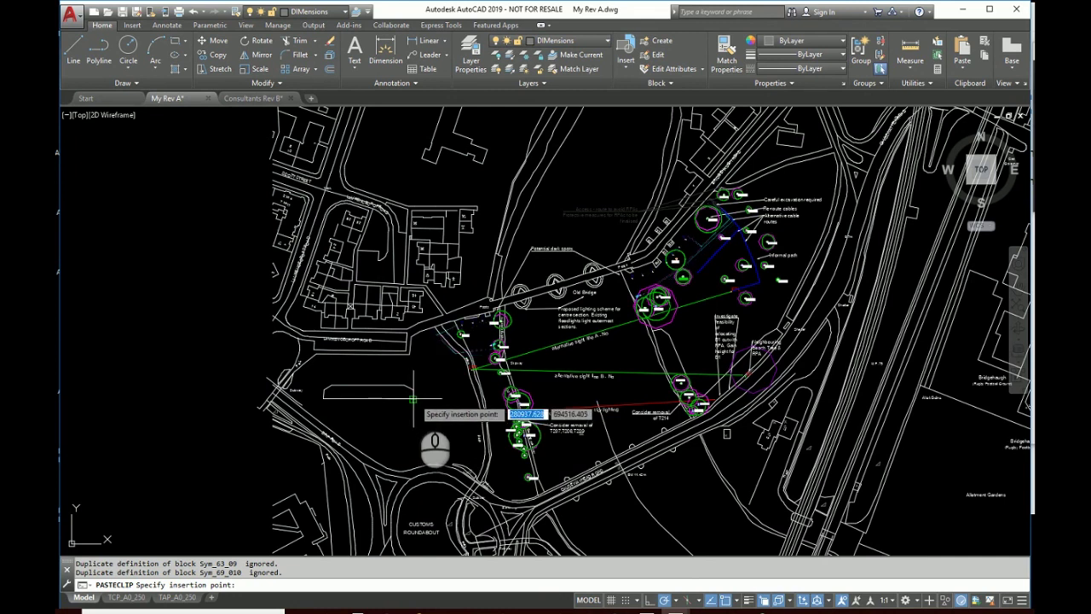
pyautogui.click(415, 398)
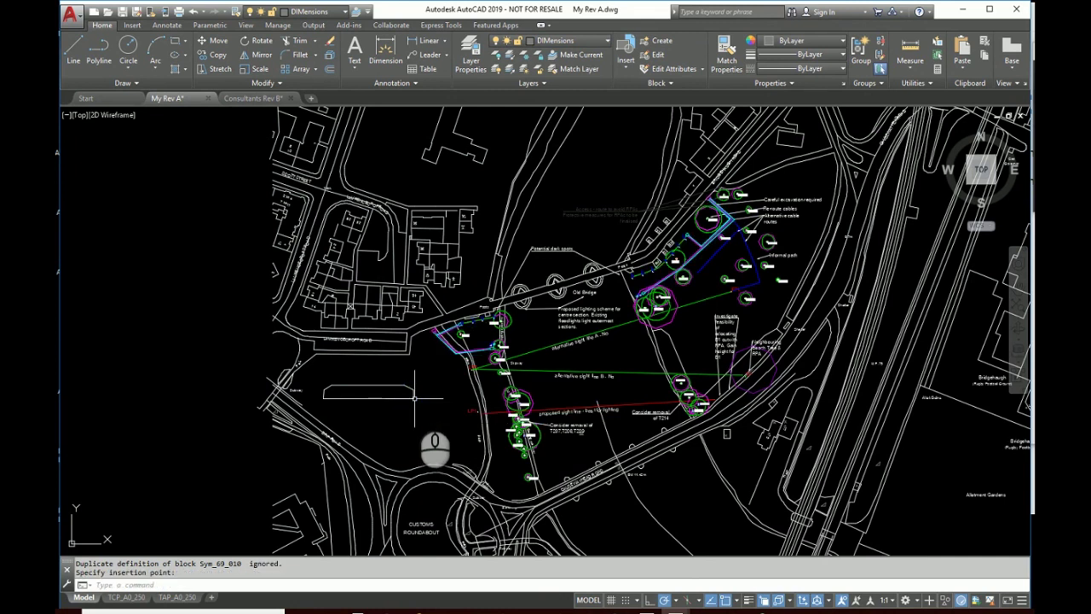
pyautogui.scroll(3, 638, 374)
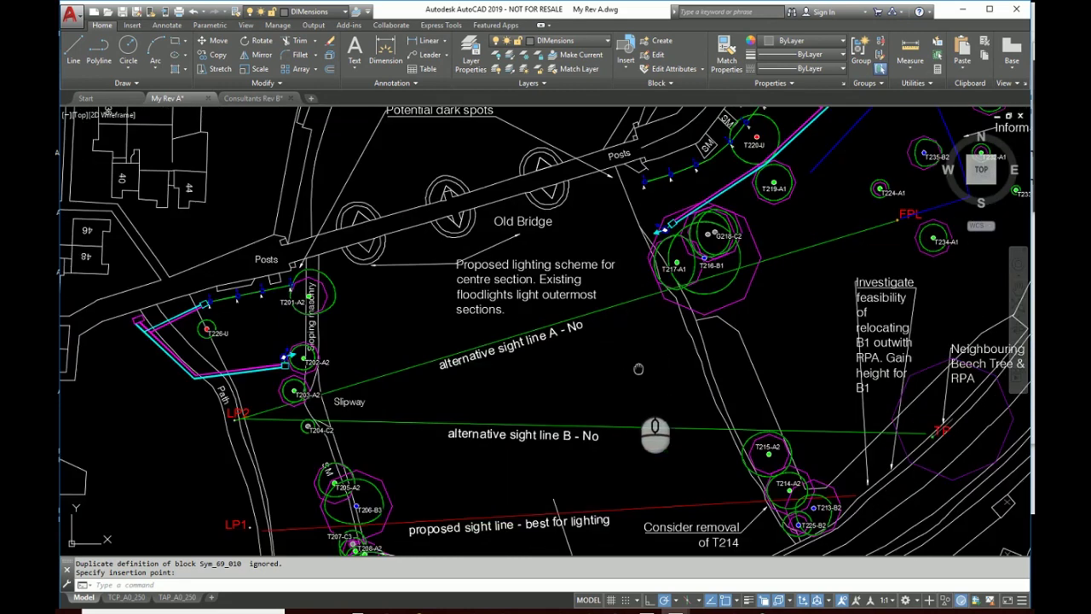
pyautogui.moveTo(639, 369)
pyautogui.mouseDown(button='middle')
pyautogui.moveTo(612, 495)
pyautogui.moveTo(646, 499)
pyautogui.mouseUp(button='middle')
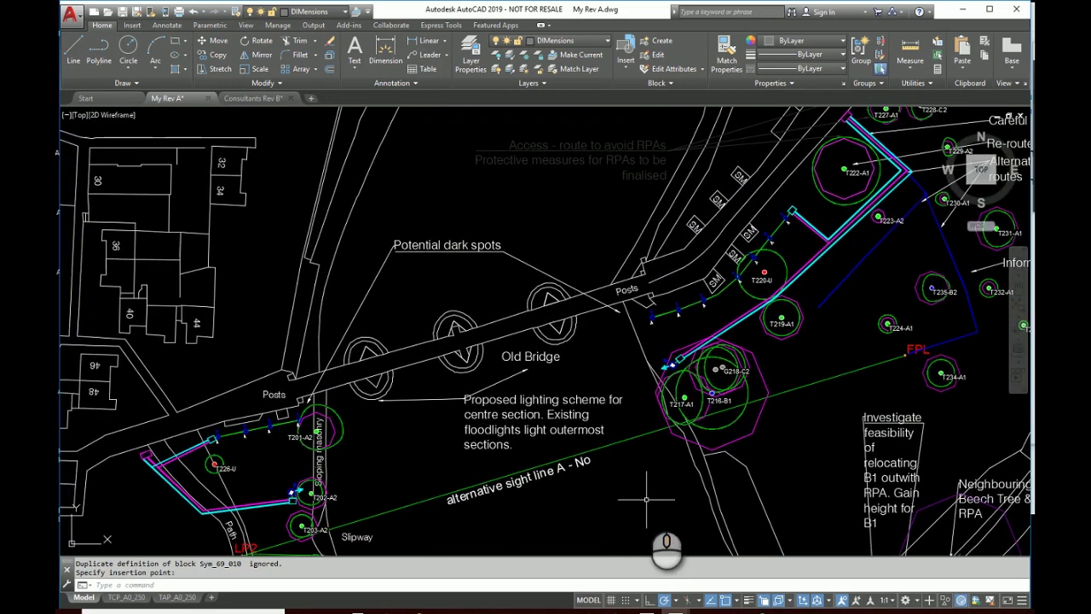